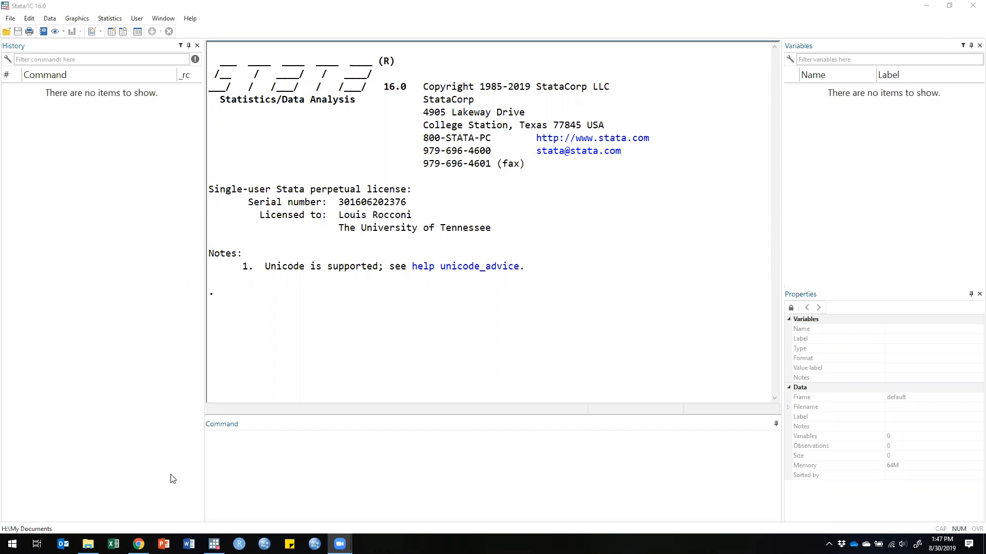
# - Switch to the browser, open Apps@UT from the OIT page, log on with the saved credentials and accept the monitoring notice
pyautogui.click(138, 544)
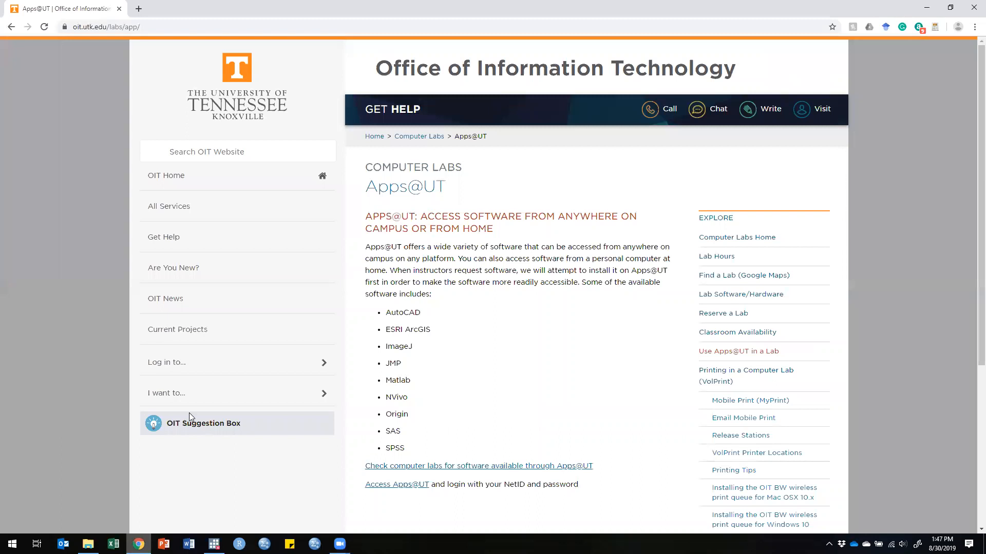
pyautogui.moveTo(370, 189); pyautogui.dragTo(454, 187)
pyautogui.click(465, 189)
pyautogui.moveTo(149, 27); pyautogui.dragTo(70, 40)
pyautogui.click(86, 68)
pyautogui.click(399, 485)
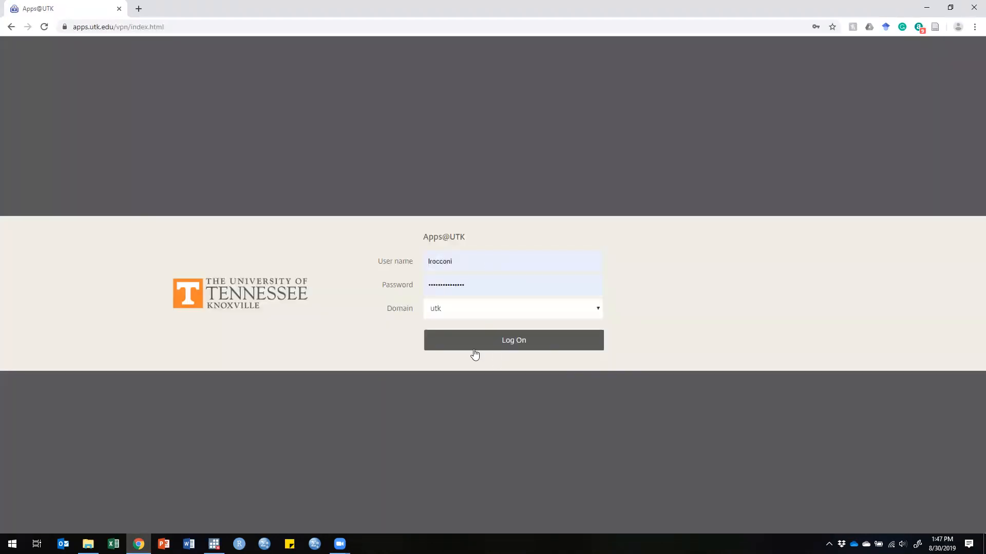
pyautogui.click(477, 349)
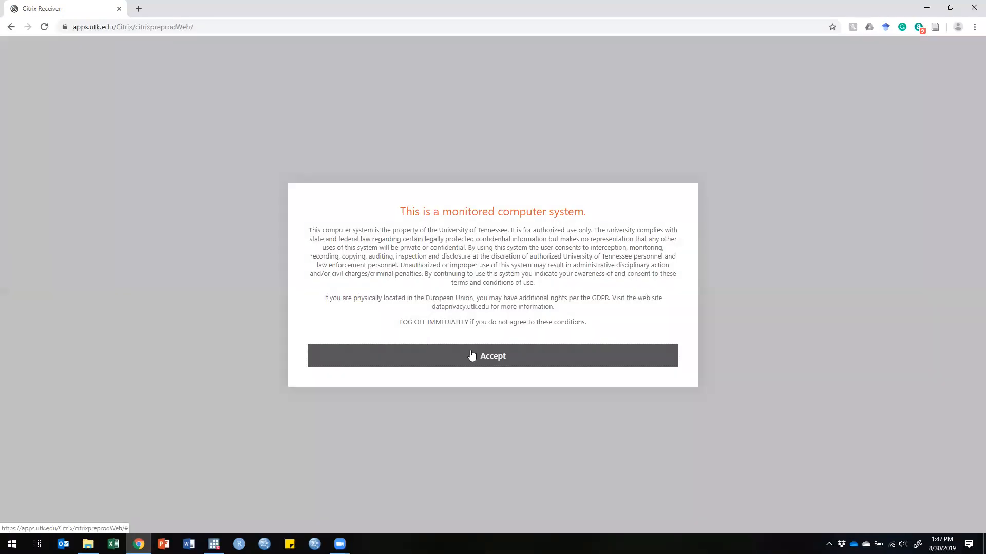
pyautogui.click(468, 354)
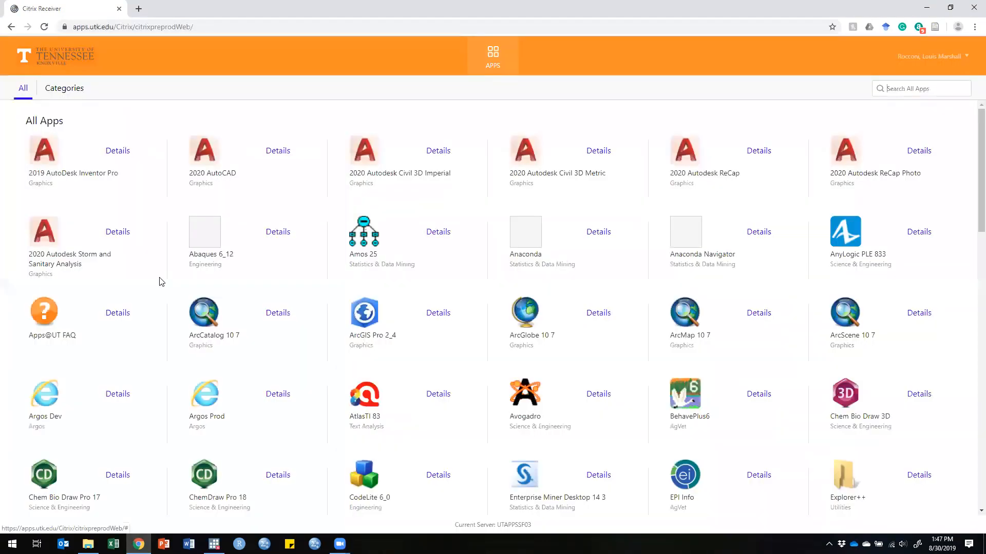
# - Browse the Statistics & Data Mining category of the available apps to find Stata 15
pyautogui.click(64, 92)
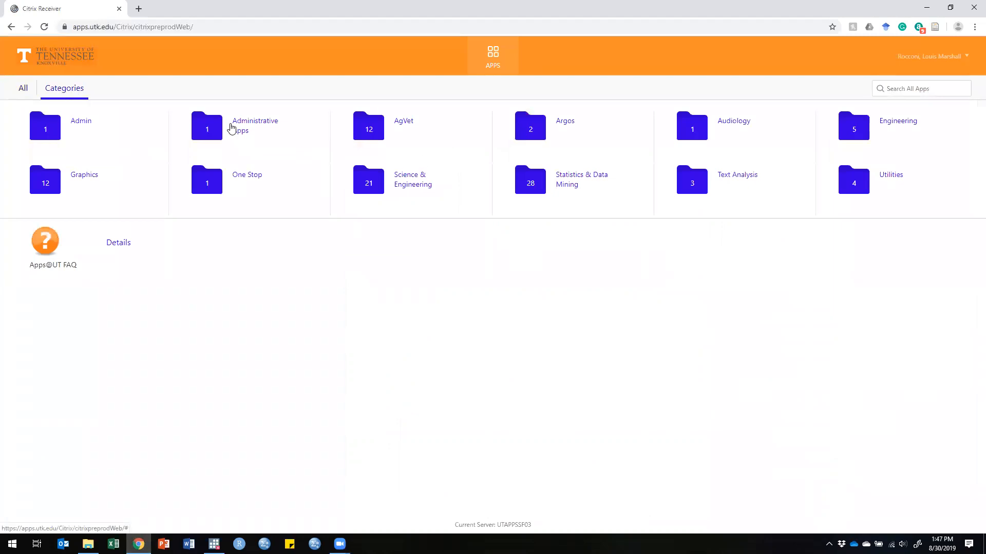
pyautogui.click(569, 200)
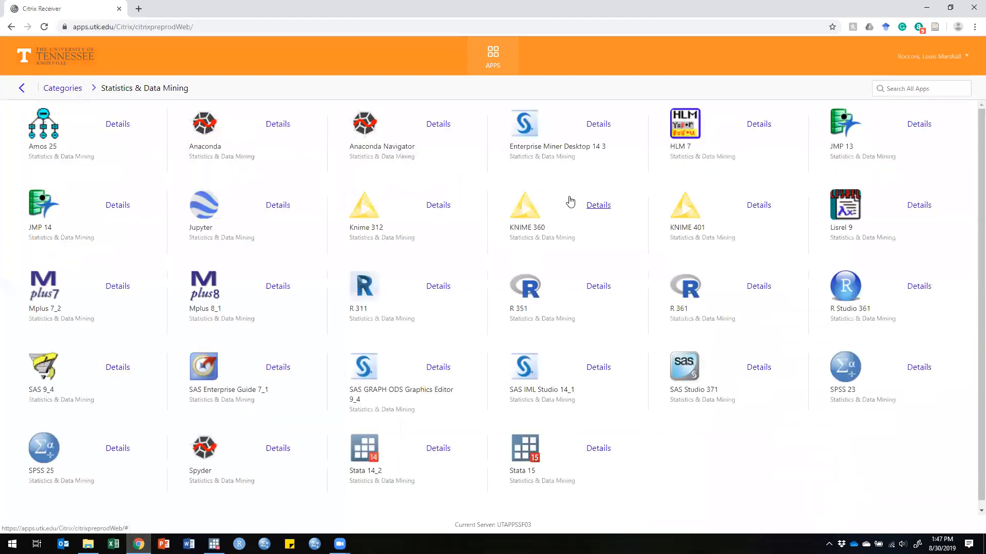
pyautogui.scroll(-1, 458, 255)
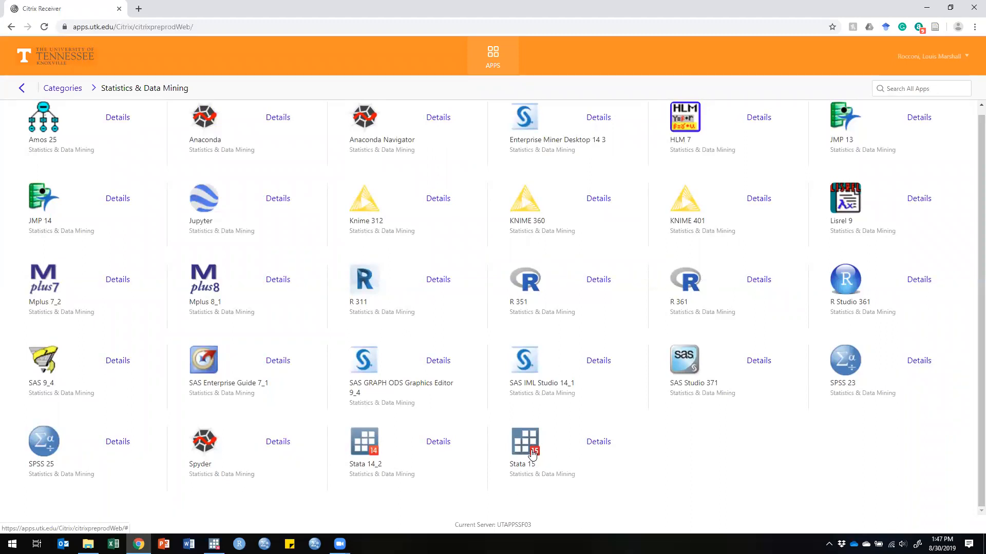
# - Switch back to Stata and try out the command line with the text "type your command", clearing it again
pyautogui.click(213, 543)
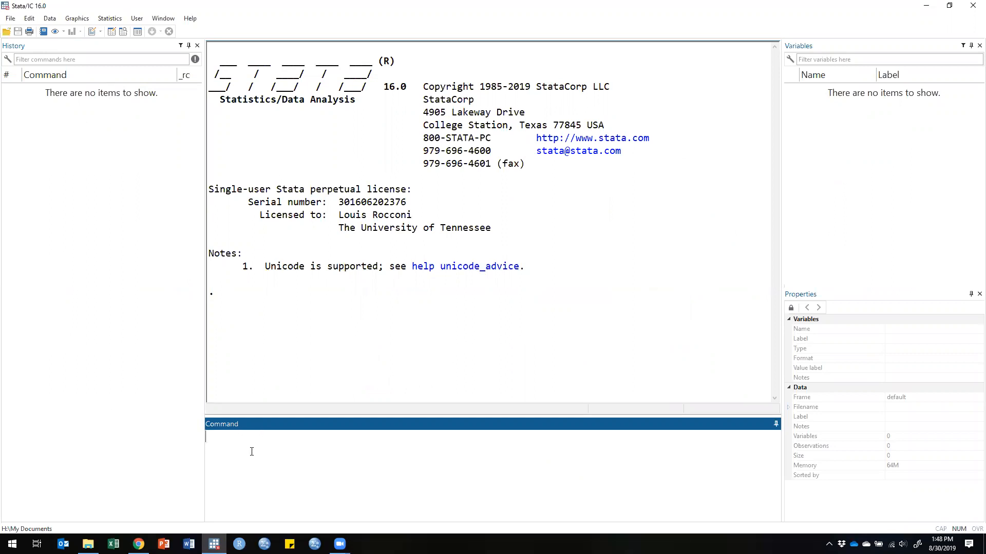
pyautogui.write('type your command')
pyautogui.press('BackSpace')
pyautogui.press('BackSpace')
pyautogui.press('BackSpace')
pyautogui.press('BackSpace')
pyautogui.press('BackSpace')
pyautogui.press('BackSpace')
pyautogui.press('BackSpace')
pyautogui.press('BackSpace')
pyautogui.press('BackSpace')
pyautogui.press('BackSpace')
pyautogui.press('BackSpace')
pyautogui.press('BackSpace')
pyautogui.press('BackSpace')
pyautogui.press('BackSpace')
pyautogui.press('BackSpace')
pyautogui.press('BackSpace')
pyautogui.press('BackSpace')
# - Open a new do-file and write the comment "*Comments in Stata begin with *" on line 1
pyautogui.click(91, 31)
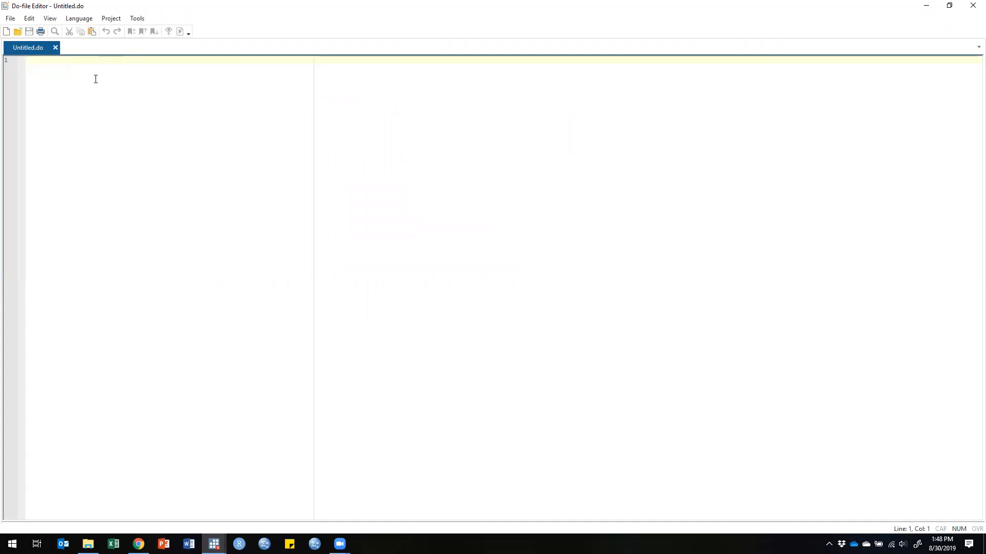
pyautogui.write('*C')
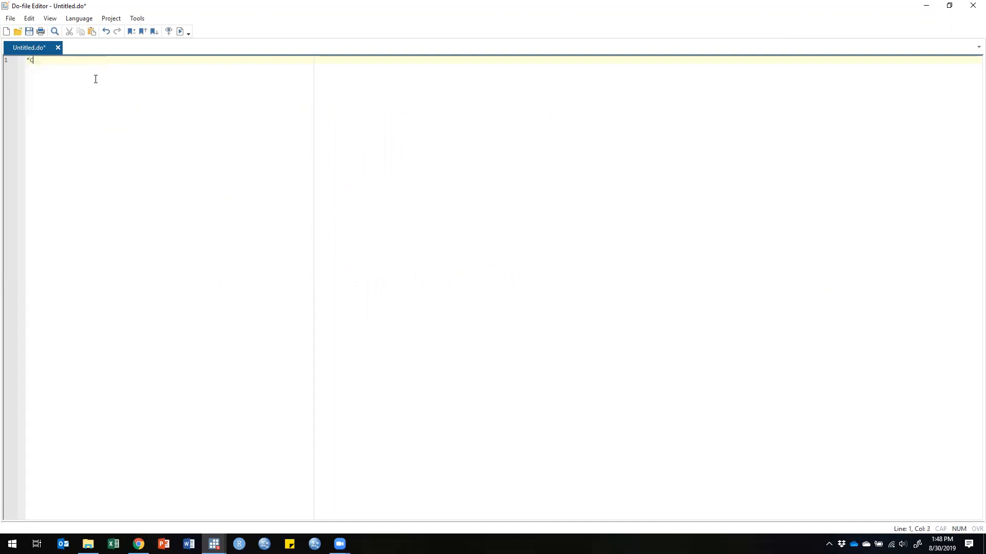
pyautogui.write('omments in Stat')
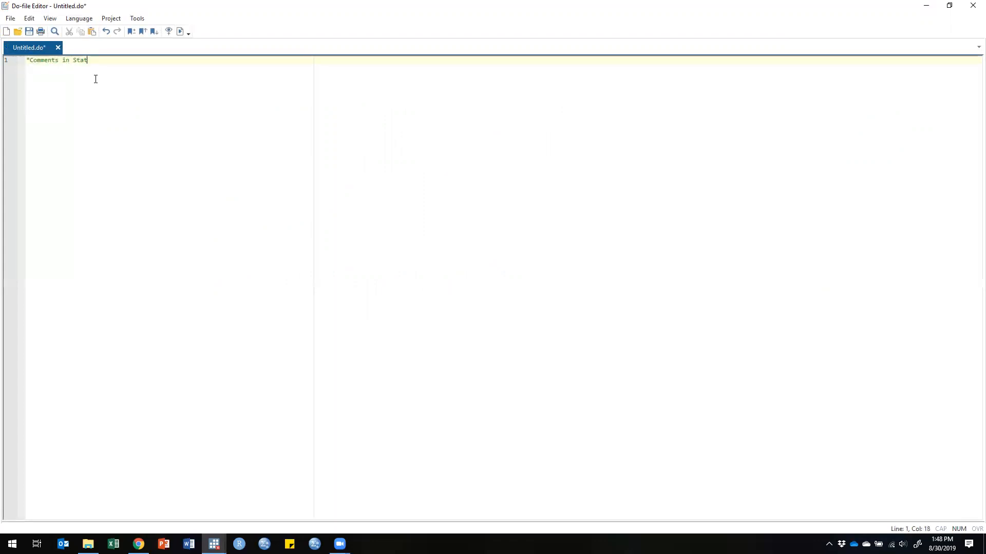
pyautogui.write('a begin with *')
# - Execute the selected comment line and minimize the Do-file Editor to see the Results window
pyautogui.moveTo(144, 61); pyautogui.dragTo(20, 61)
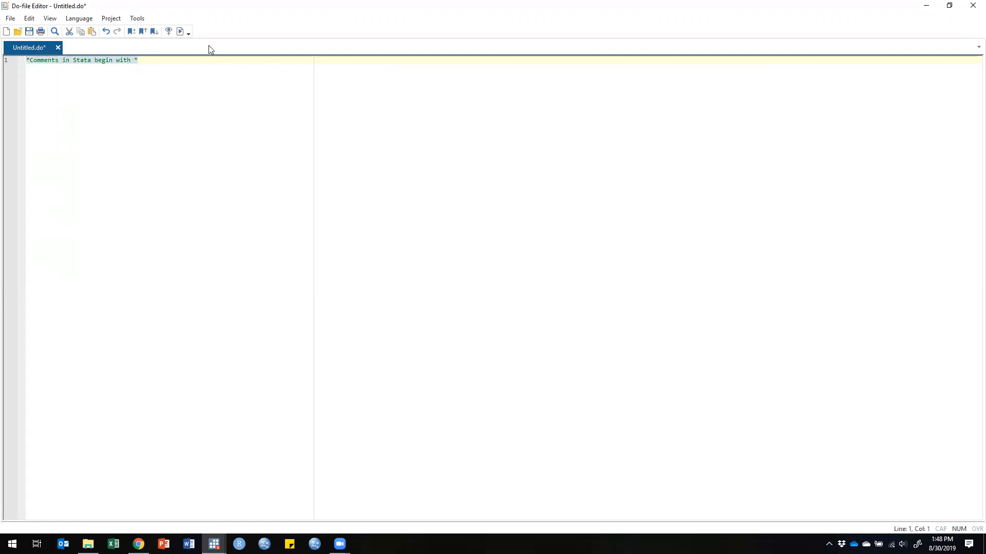
pyautogui.click(180, 206)
pyautogui.click(926, 6)
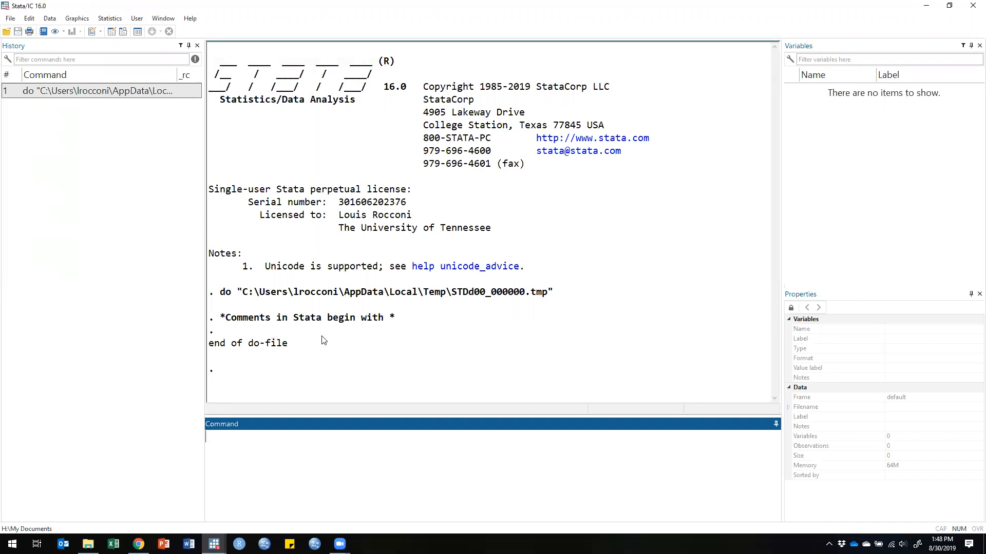
# - Switch to File Explorer and open "example Stata do file" from the Data folder
pyautogui.click(88, 544)
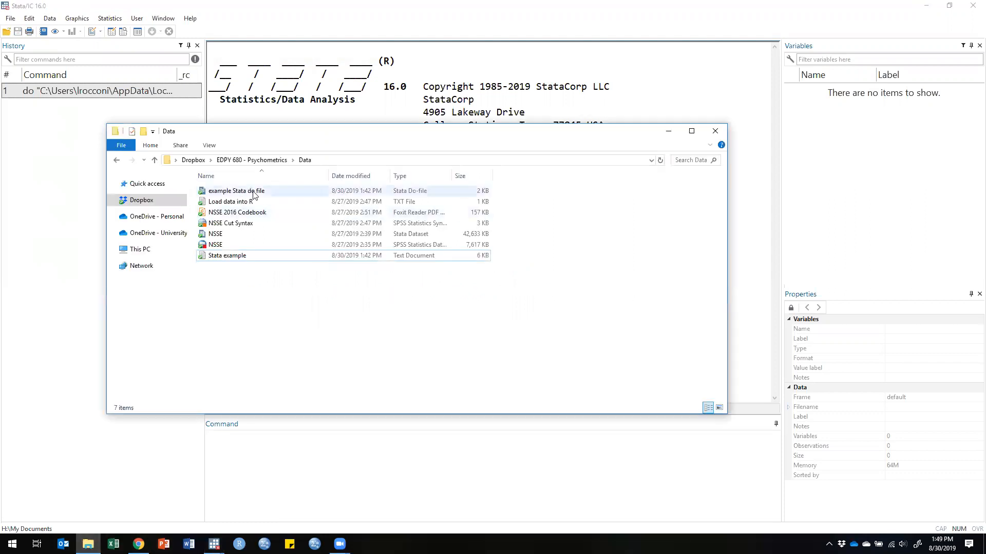
pyautogui.doubleClick(245, 192)
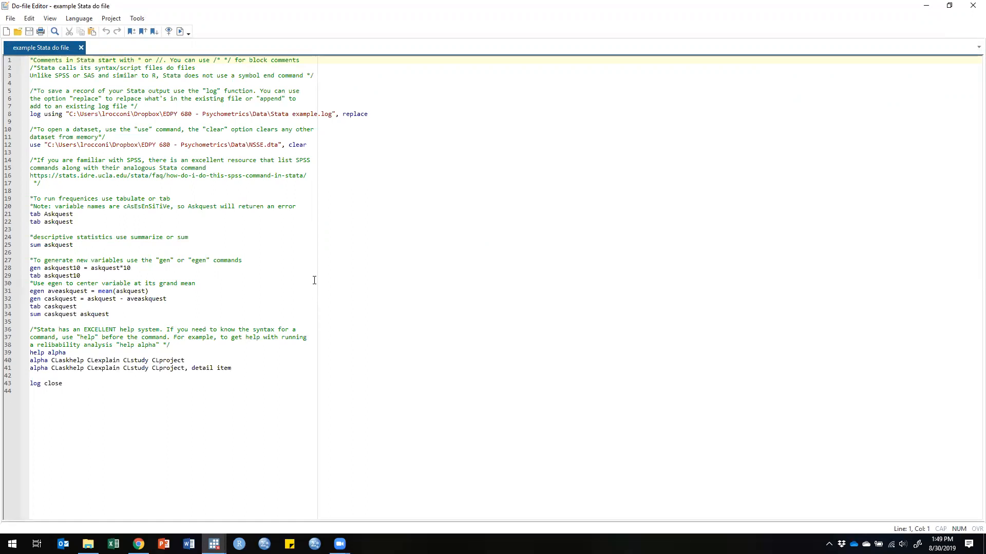
# - Arrange the Do-file Editor and the main Stata window side by side and widen the Results pane
pyautogui.doubleClick(258, 9)
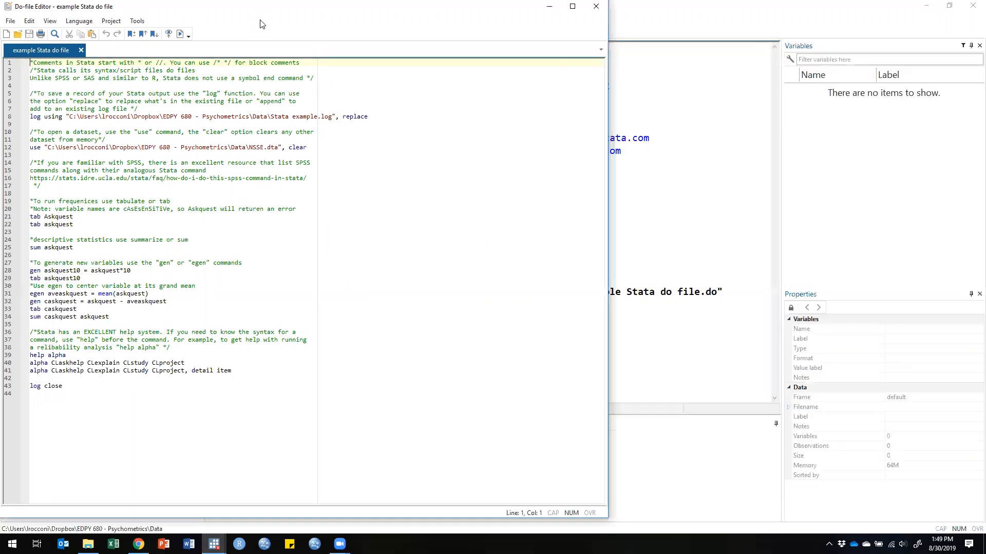
pyautogui.moveTo(255, 8); pyautogui.dragTo(261, 95)
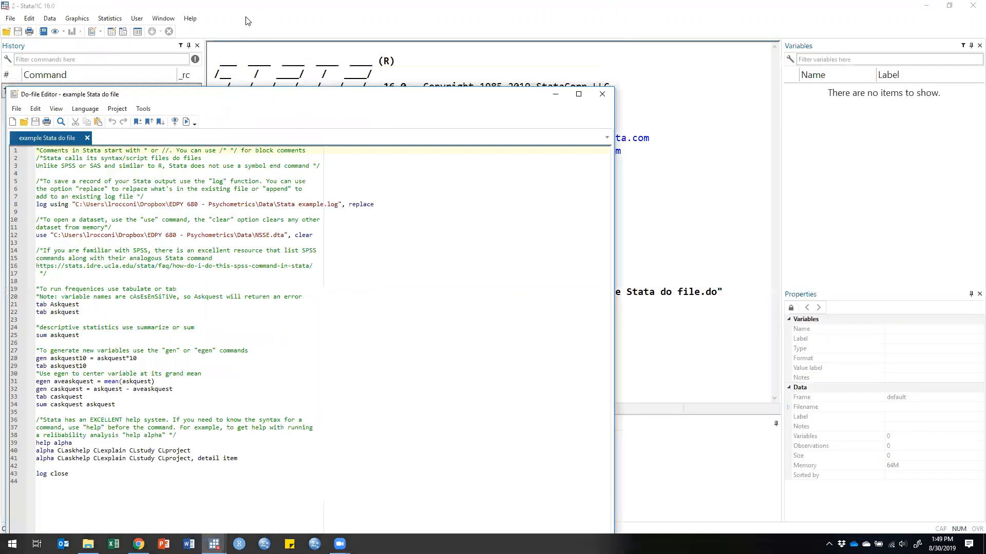
pyautogui.moveTo(248, 8); pyautogui.dragTo(984, 103)
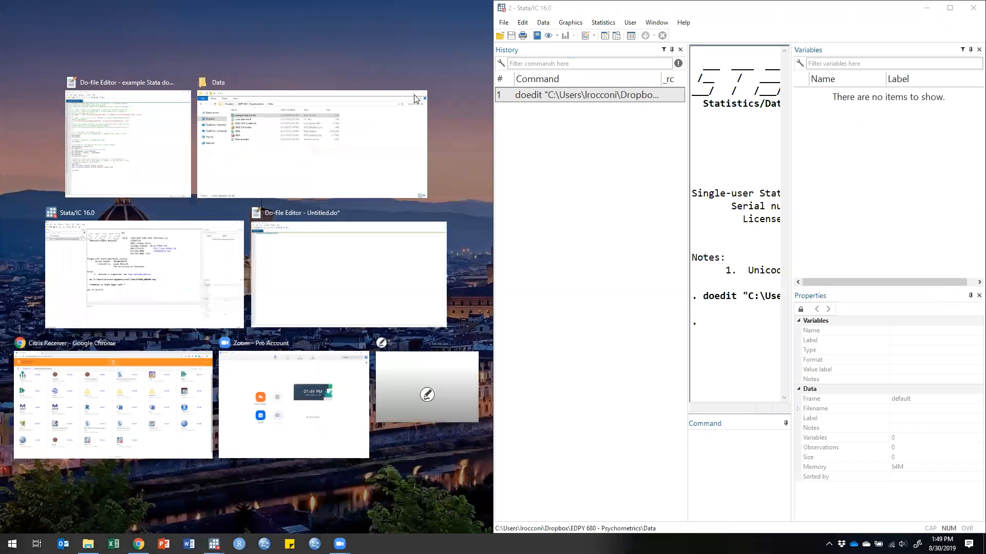
pyautogui.click(125, 121)
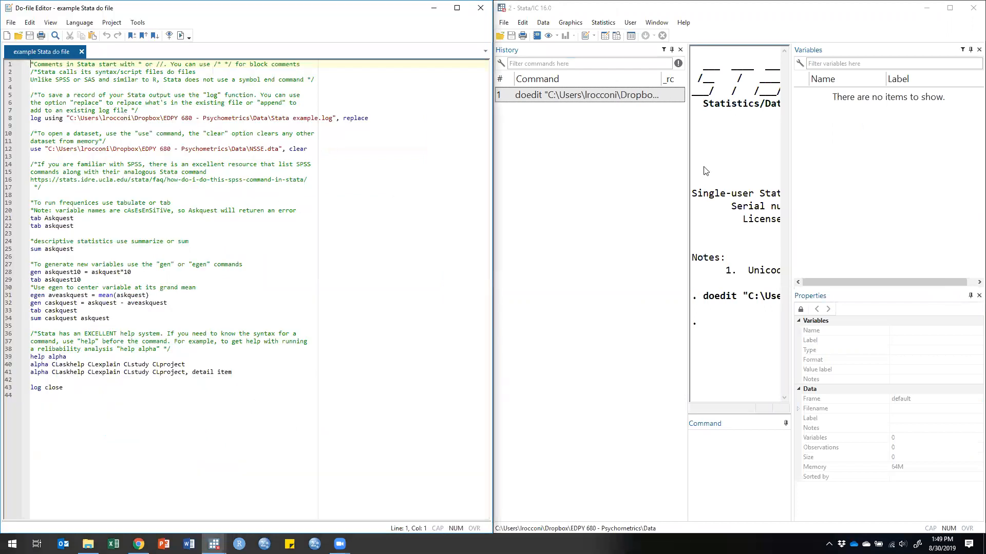
pyautogui.moveTo(791, 171); pyautogui.dragTo(930, 174)
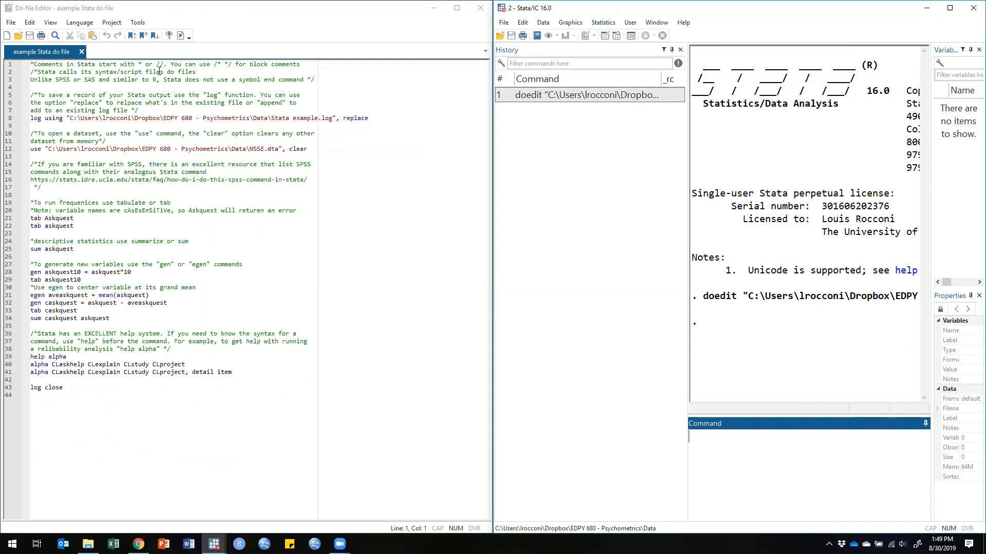
# - Examine the comment markers in line 1 of the example do-file and maximize the Do-file Editor
pyautogui.moveTo(157, 64); pyautogui.dragTo(222, 64)
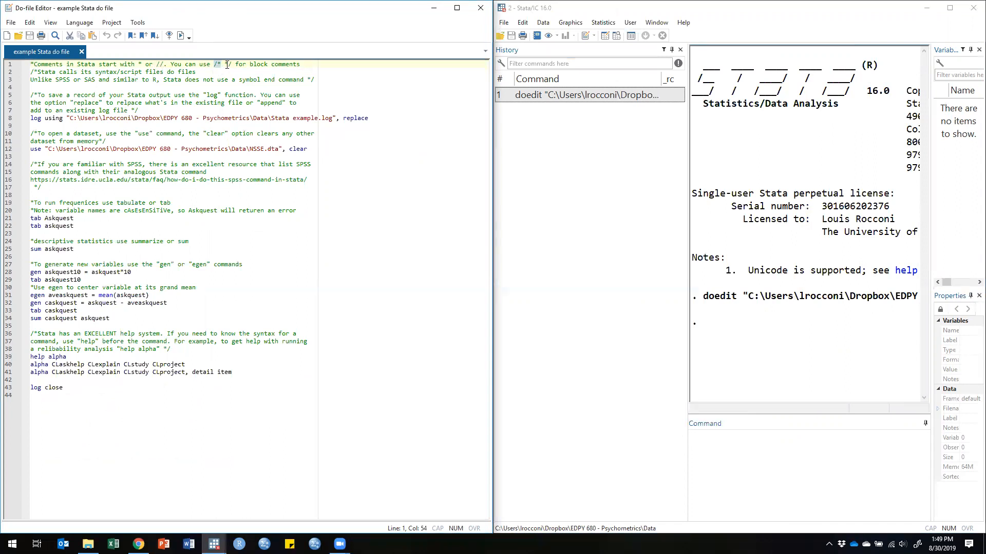
pyautogui.doubleClick(227, 65)
pyautogui.moveTo(228, 18); pyautogui.dragTo(320, 107)
pyautogui.click(616, 102)
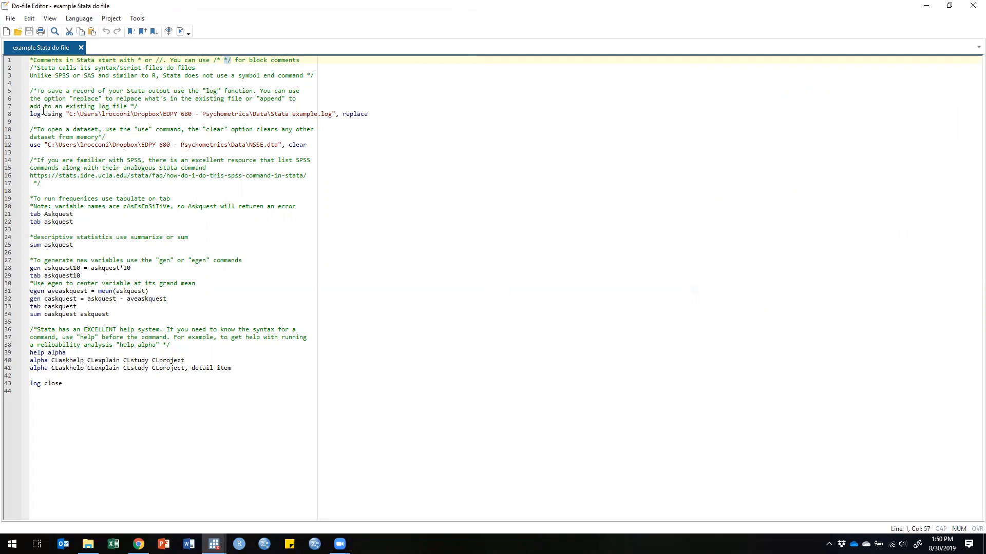
# - Examine the log using command with its replace option and the use command with its clear option
pyautogui.moveTo(129, 114); pyautogui.dragTo(342, 113)
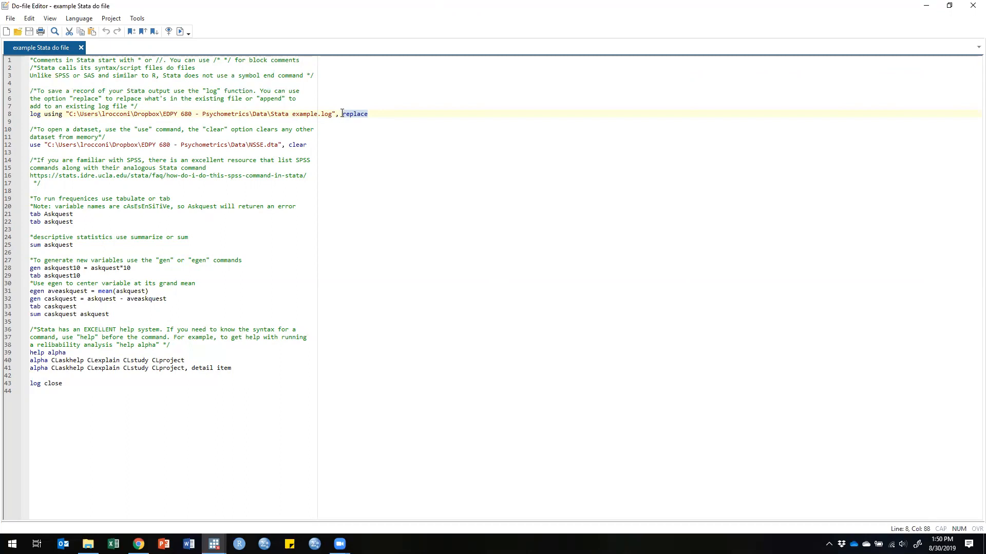
pyautogui.click(31, 114)
pyautogui.click(39, 130)
pyautogui.moveTo(31, 148); pyautogui.dragTo(62, 147)
pyautogui.press('Down')
pyautogui.press('Down')
pyautogui.press('Down')
pyautogui.click(32, 145)
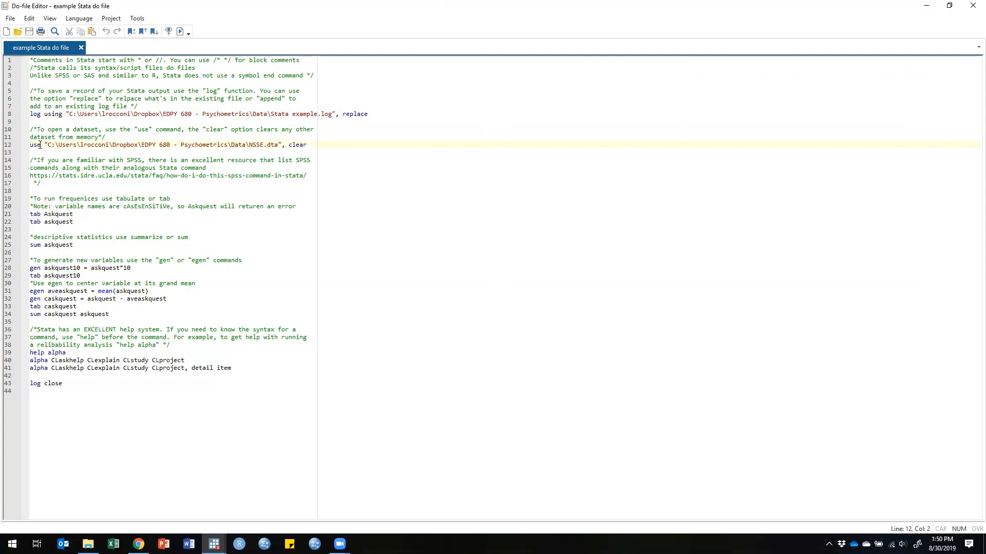
pyautogui.moveTo(31, 145); pyautogui.dragTo(311, 148)
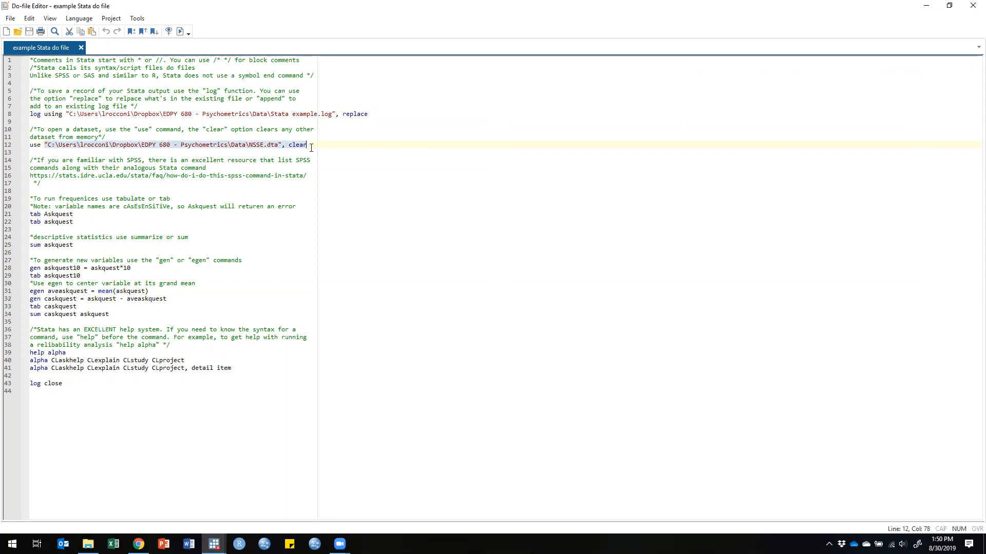
pyautogui.click(308, 145)
pyautogui.doubleClick(308, 145)
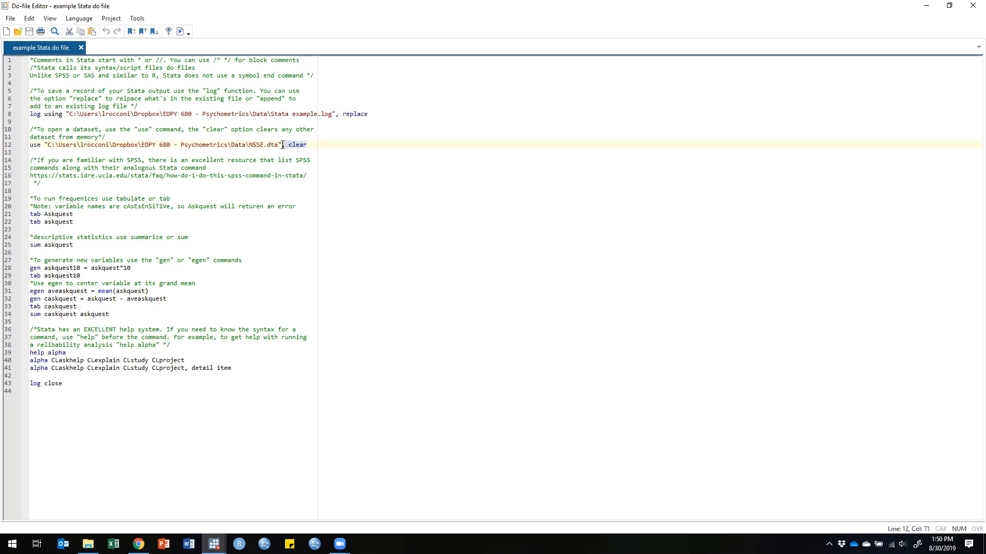
pyautogui.click(290, 159)
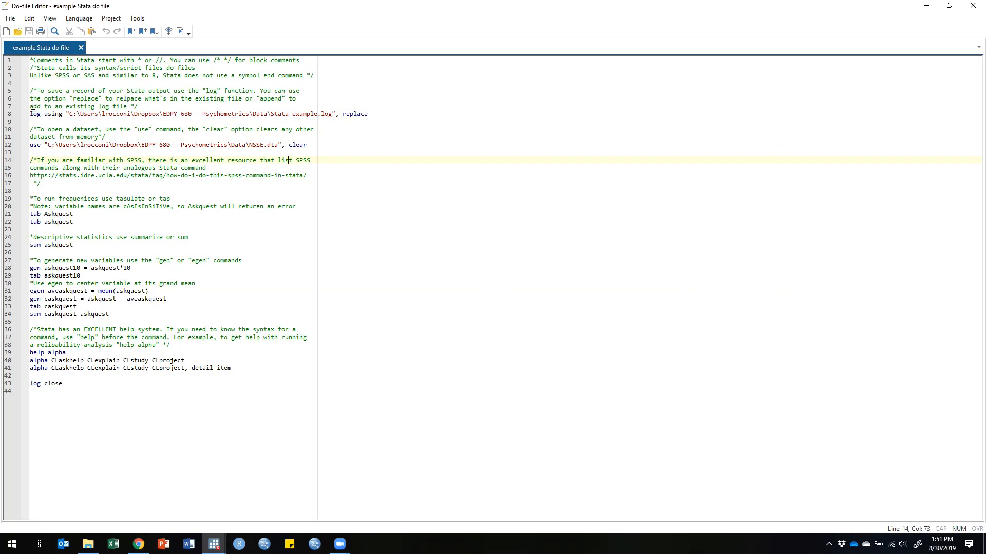
# - Execute lines 5 to 12 to start the "Stata example.log" log and load NSSE.dta, and bring up the main Stata window maximized
pyautogui.moveTo(30, 91); pyautogui.dragTo(320, 150)
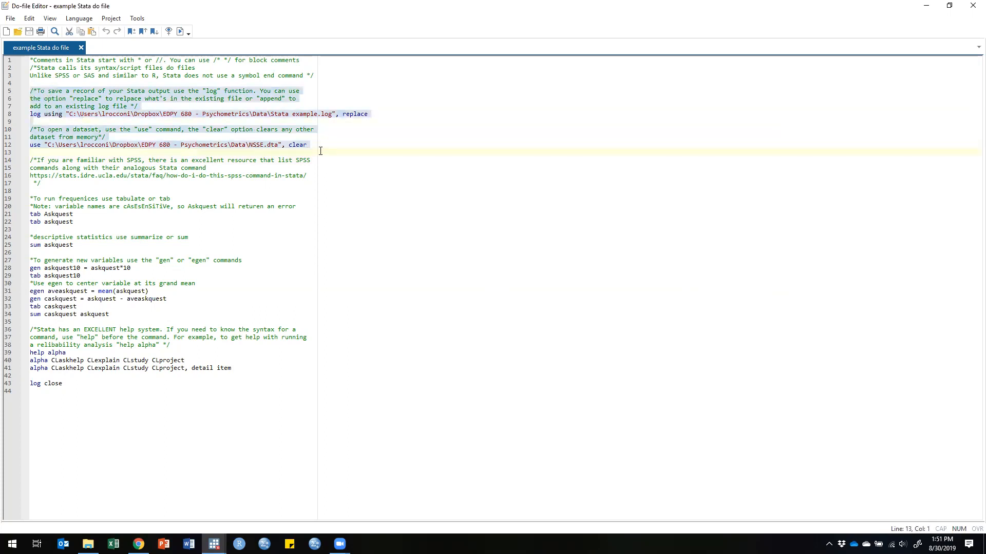
pyautogui.click(181, 33)
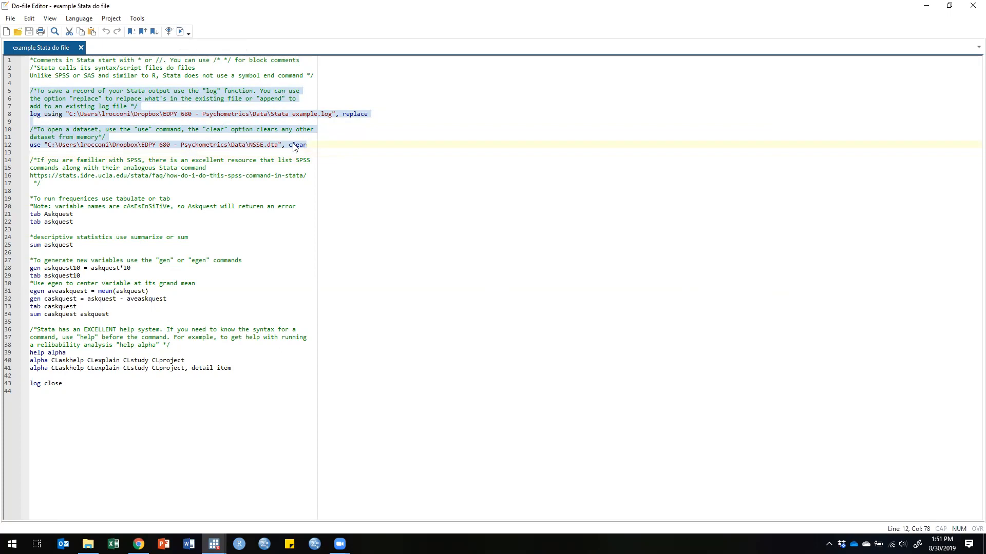
pyautogui.click(926, 6)
pyautogui.click(949, 6)
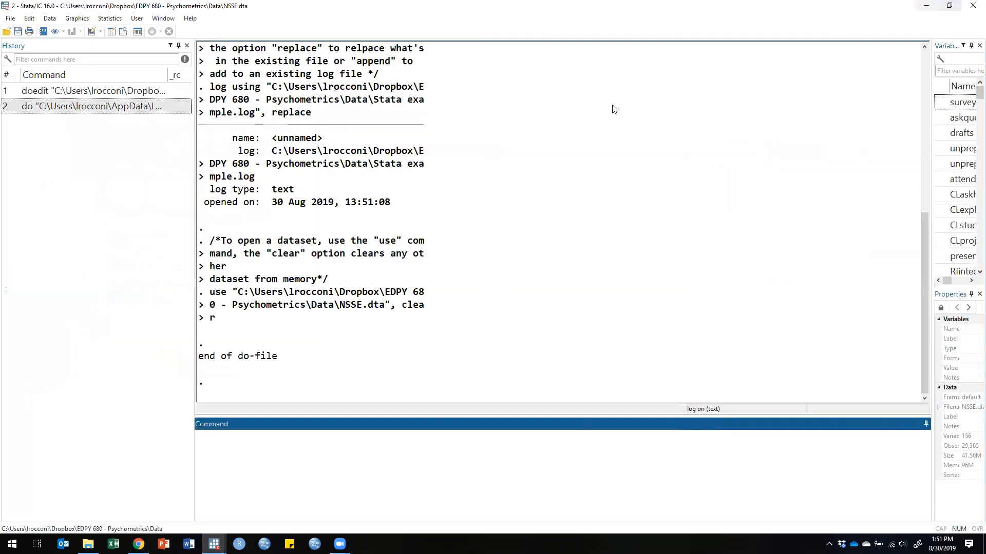
# - Widen the Variables pane, select askquest to view its properties, and return to the command line
pyautogui.scroll(4, 277, 207)
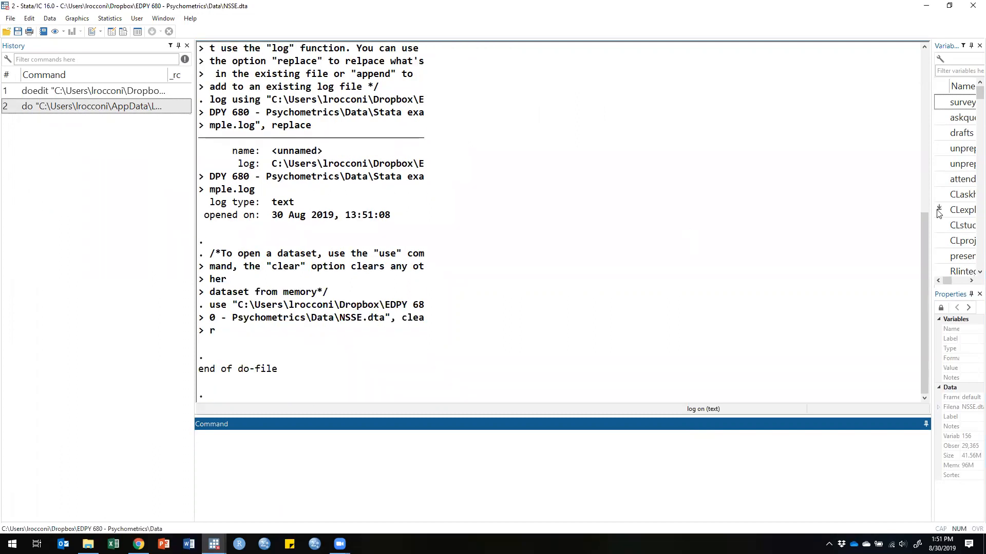
pyautogui.moveTo(931, 210); pyautogui.dragTo(796, 202)
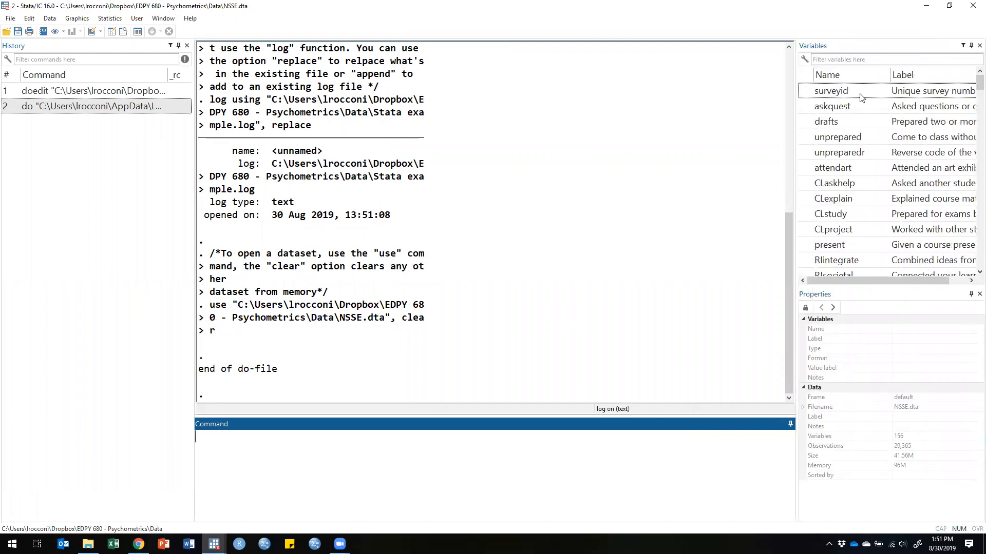
pyautogui.moveTo(975, 91)
pyautogui.mouseDown()
pyautogui.moveTo(970, 264)
pyautogui.moveTo(971, 77)
pyautogui.mouseUp()
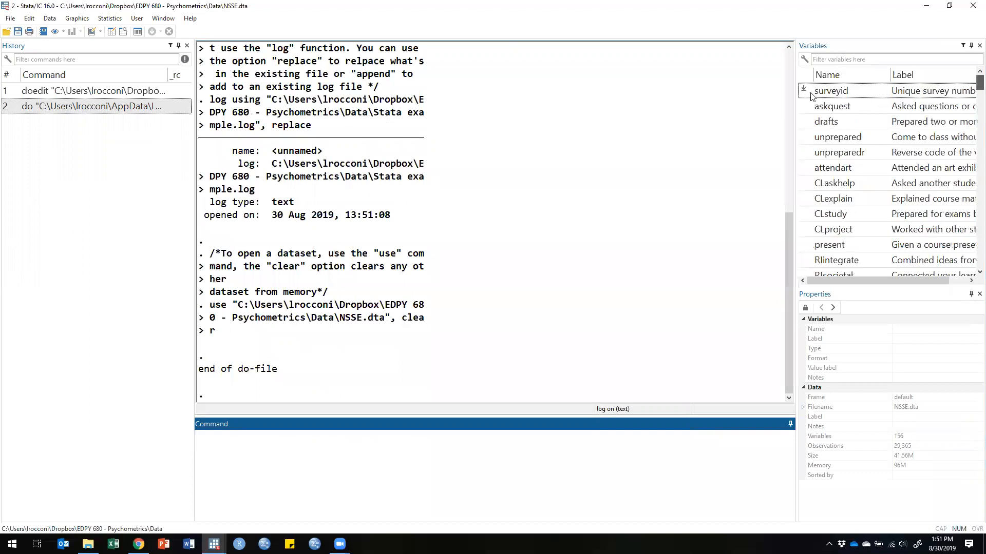
pyautogui.click(832, 108)
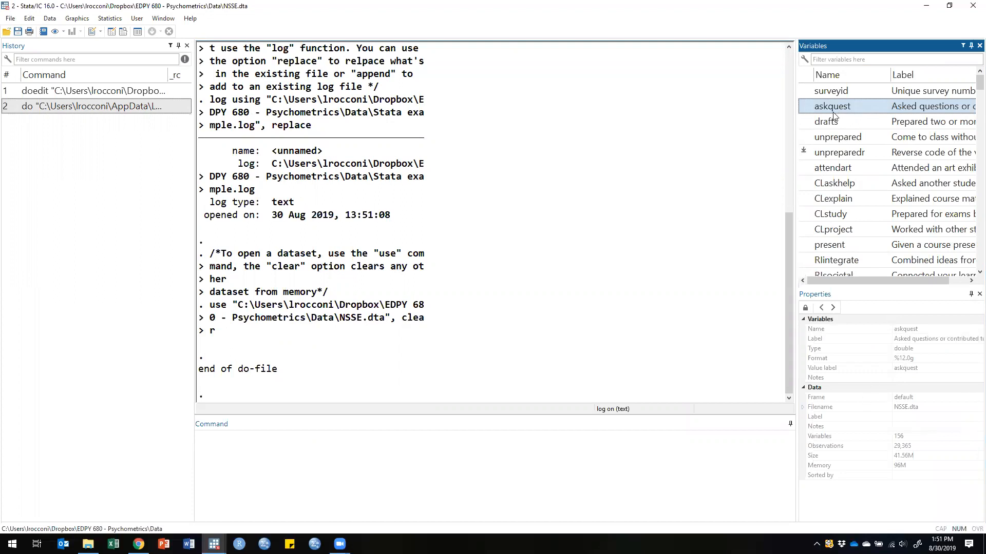
pyautogui.click(315, 446)
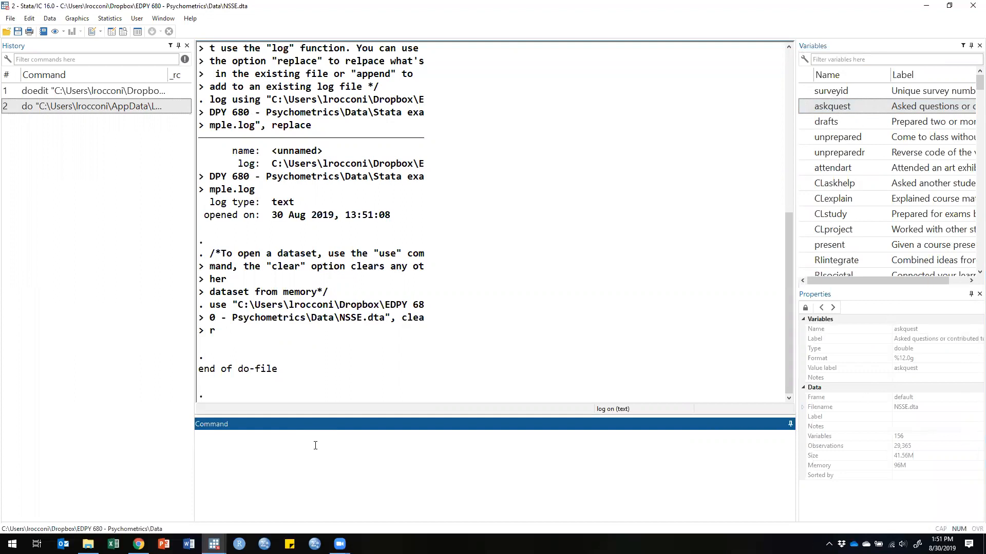
# - Run tab drafts from the command line to tabulate its frequencies, and return to the example do-file
pyautogui.write('tab drafts')
pyautogui.press('Return')
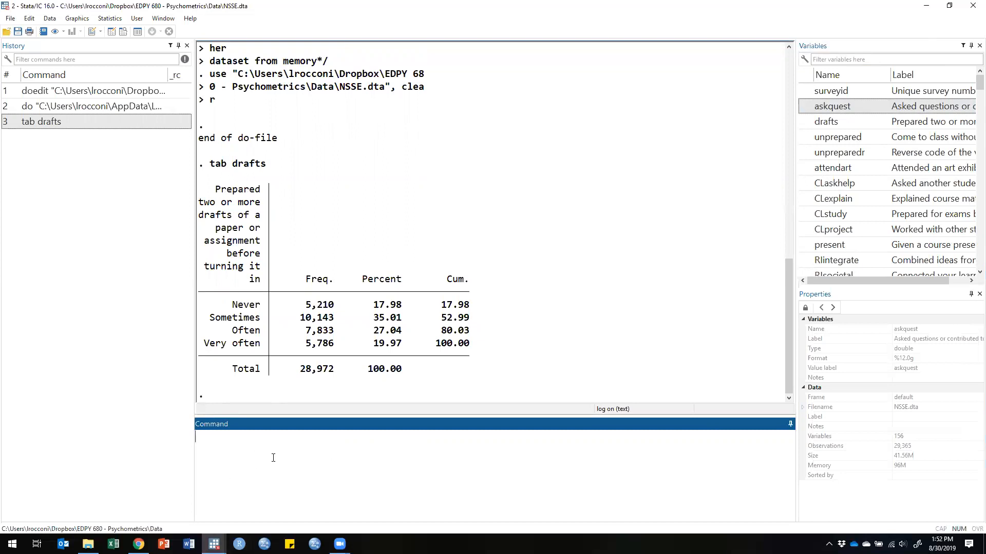
pyautogui.moveTo(214, 544)
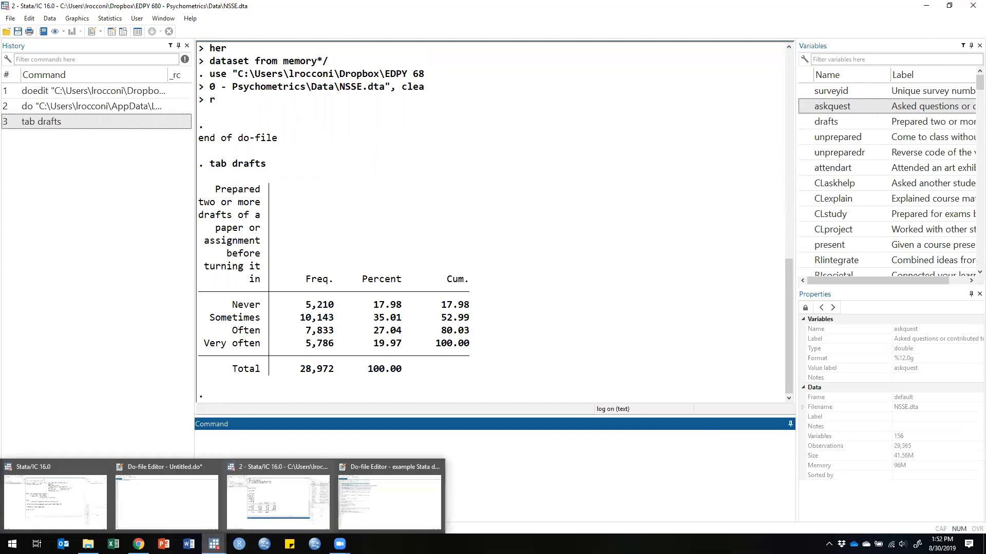
pyautogui.click(390, 516)
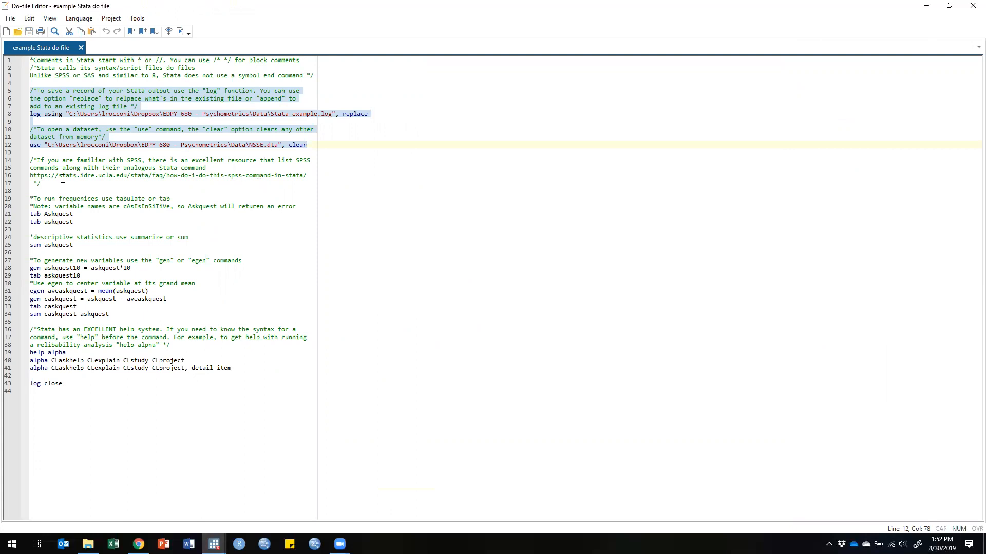
# - Copy the UCLA SPSS-to-Stata URL from line 16 of the do-file and open it in a new Chrome tab
pyautogui.moveTo(30, 176); pyautogui.dragTo(300, 178)
pyautogui.rightClick(299, 178)
pyautogui.click(325, 216)
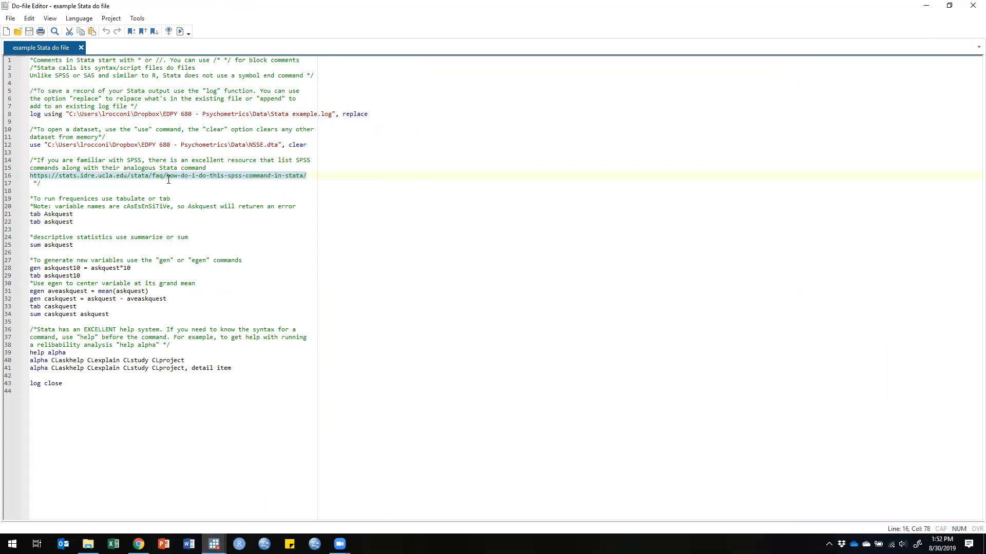
pyautogui.click(139, 544)
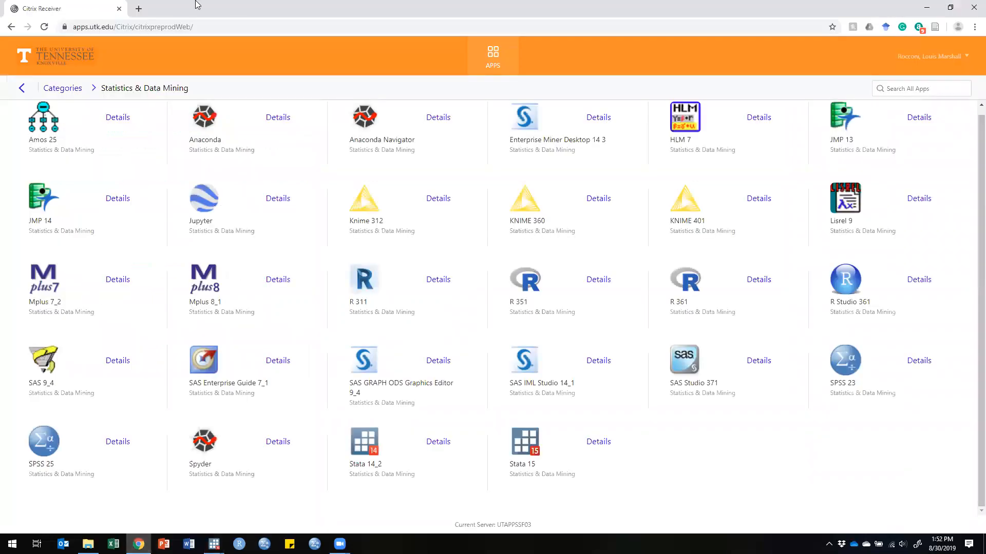
pyautogui.click(138, 9)
pyautogui.rightClick(141, 26)
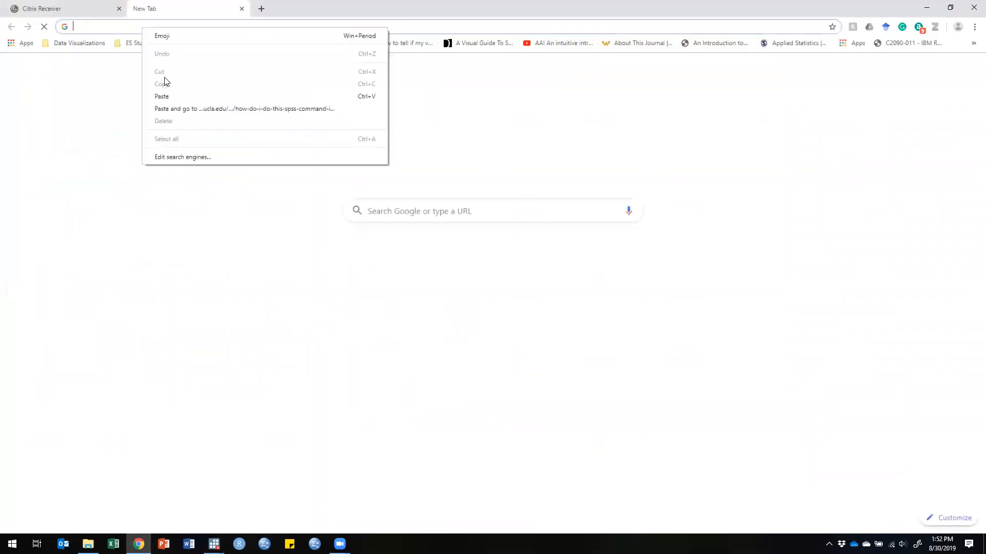
pyautogui.click(186, 109)
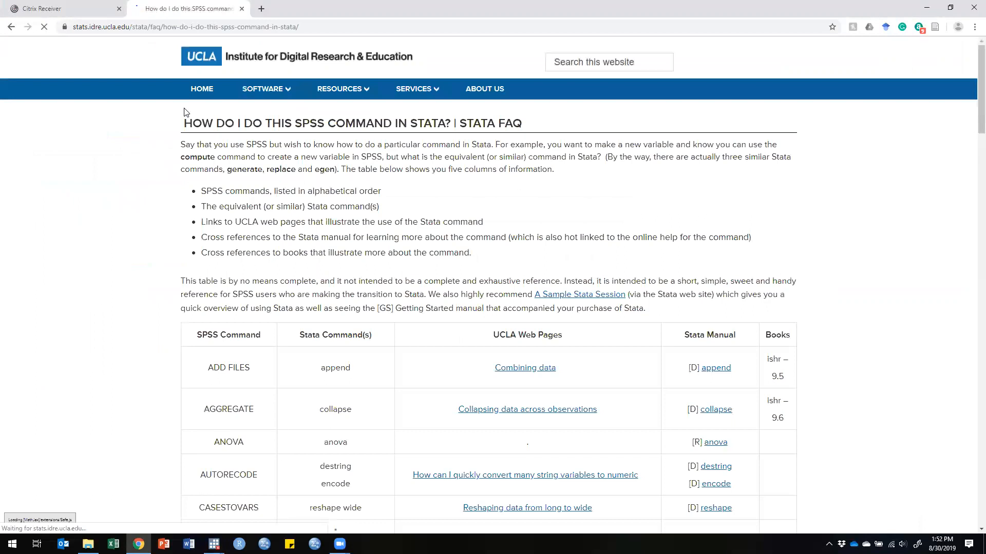
# - Examine the Stata equivalents of the SPSS commands ANOVA and COMPUTE in the UCLA table
pyautogui.scroll(-2, 129, 254)
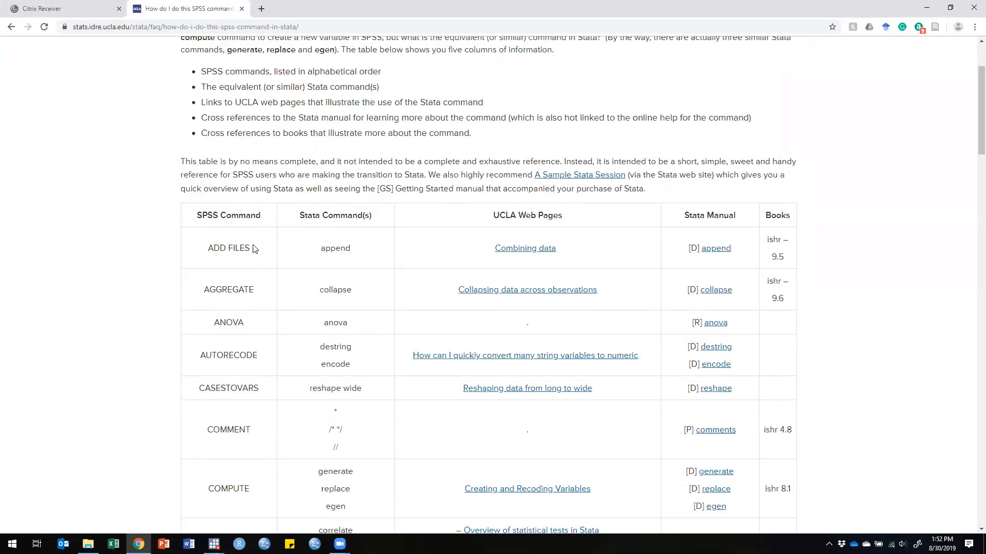
pyautogui.scroll(-2, 165, 252)
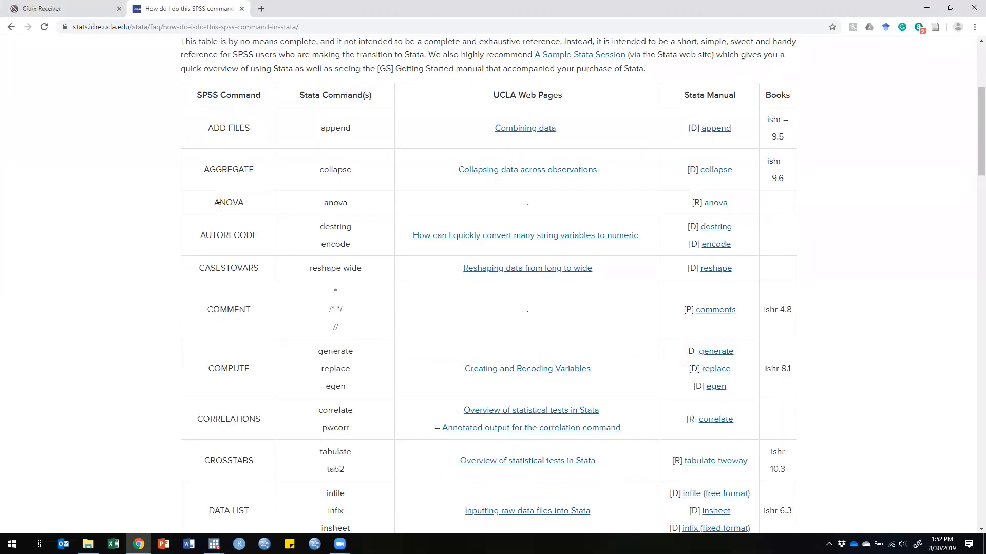
pyautogui.moveTo(214, 204); pyautogui.dragTo(365, 205)
pyautogui.scroll(-2, 363, 204)
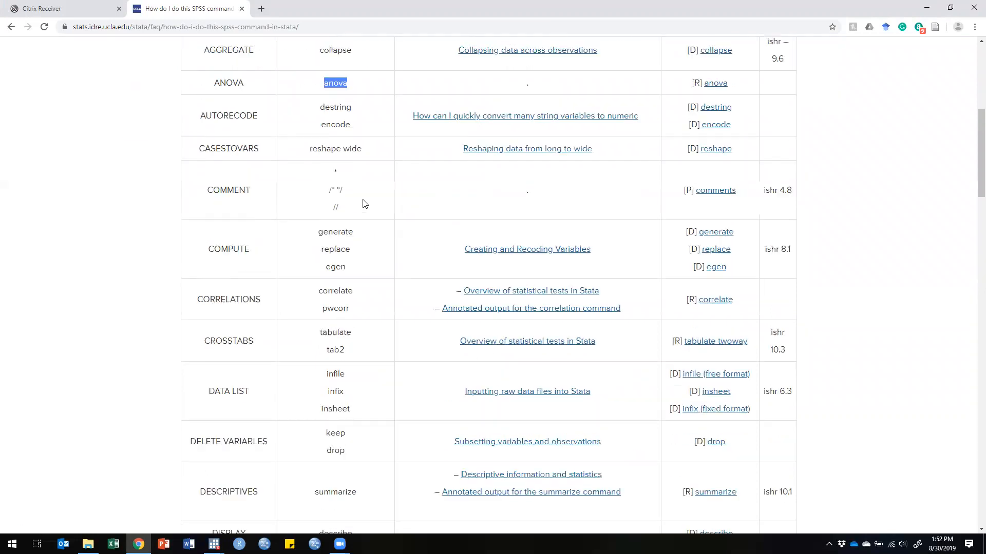
pyautogui.doubleClick(211, 248)
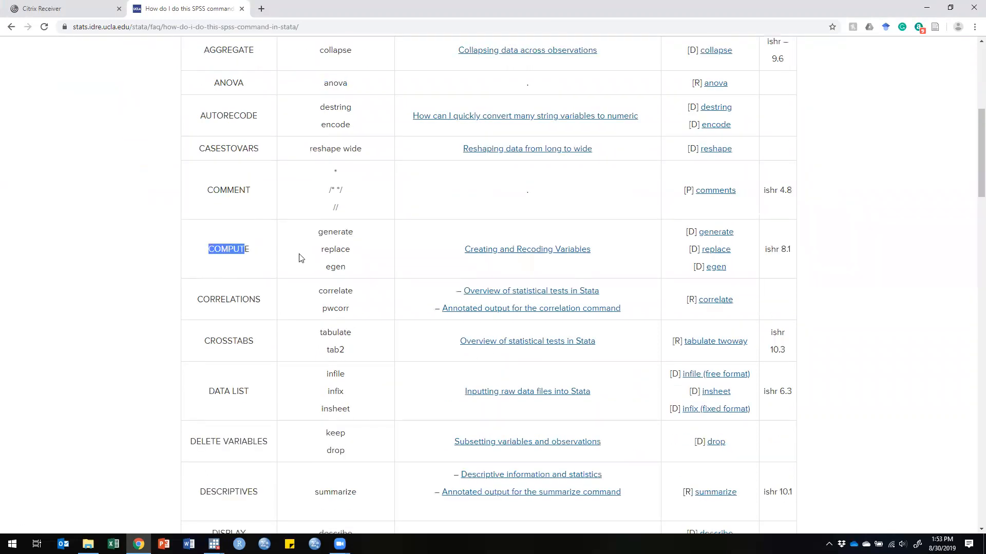
pyautogui.click(346, 247)
pyautogui.tripleClick(346, 246)
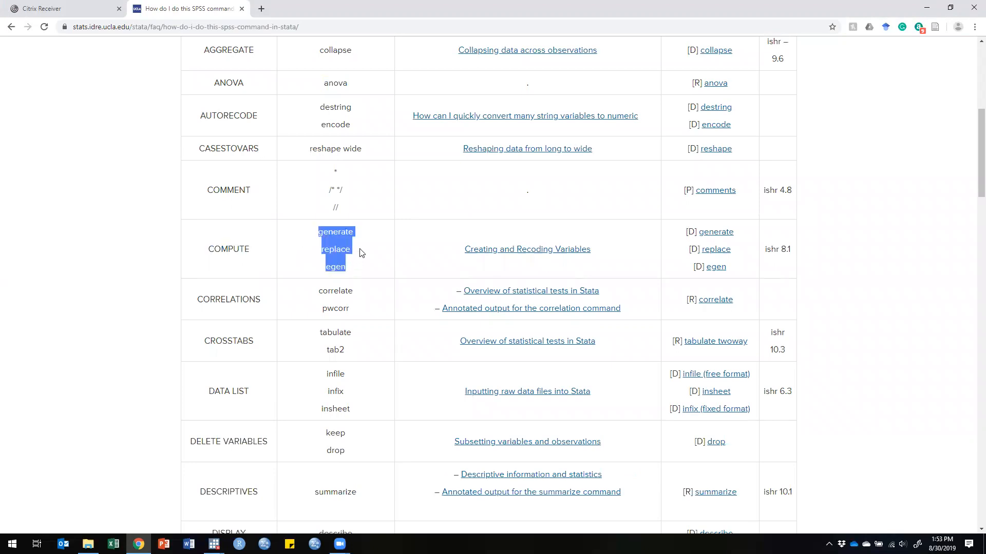
# - Examine the Stata equivalents of DESCRIPTIVES, FREQUENCIES and GET FILE further down the UCLA table
pyautogui.scroll(-2, 359, 252)
pyautogui.scroll(-2, 359, 252)
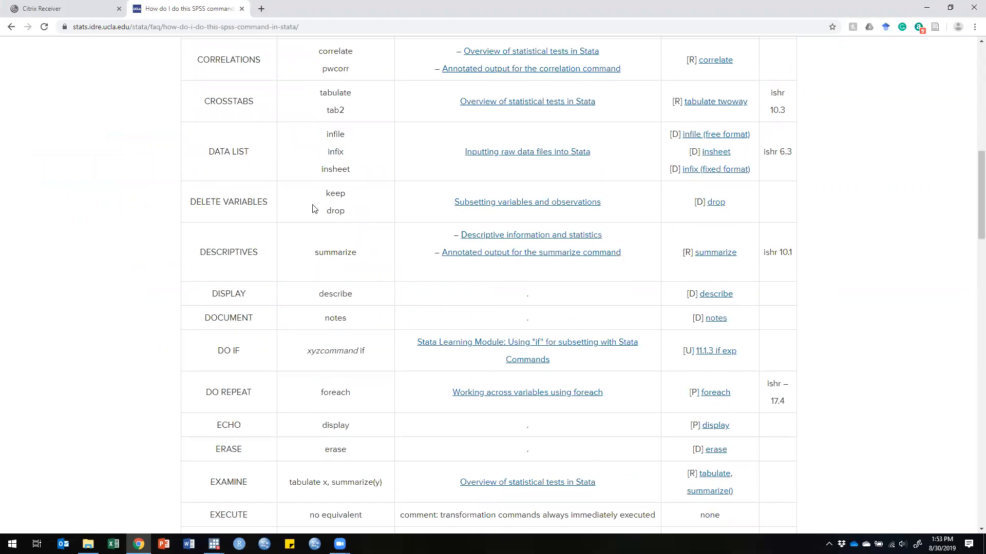
pyautogui.doubleClick(229, 253)
pyautogui.moveTo(315, 252); pyautogui.dragTo(361, 255)
pyautogui.scroll(-5, 361, 252)
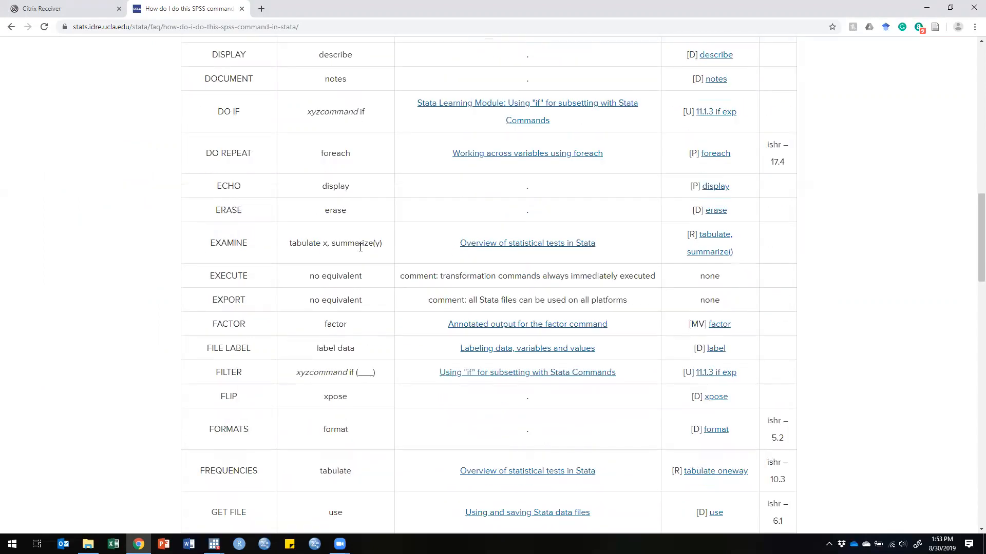
pyautogui.moveTo(319, 471); pyautogui.dragTo(360, 473)
pyautogui.scroll(-5, 335, 448)
pyautogui.moveTo(211, 272); pyautogui.dragTo(266, 275)
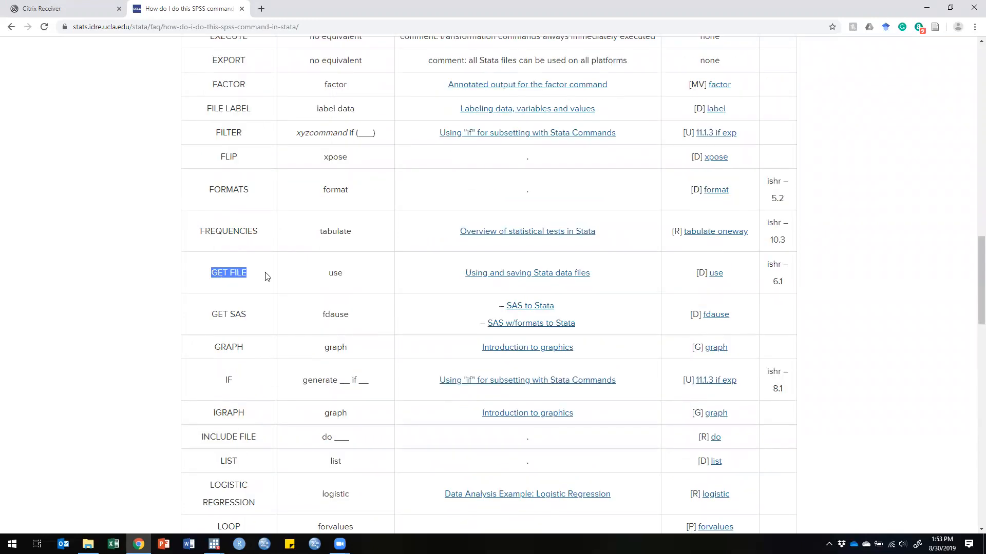
pyautogui.moveTo(326, 275); pyautogui.dragTo(355, 278)
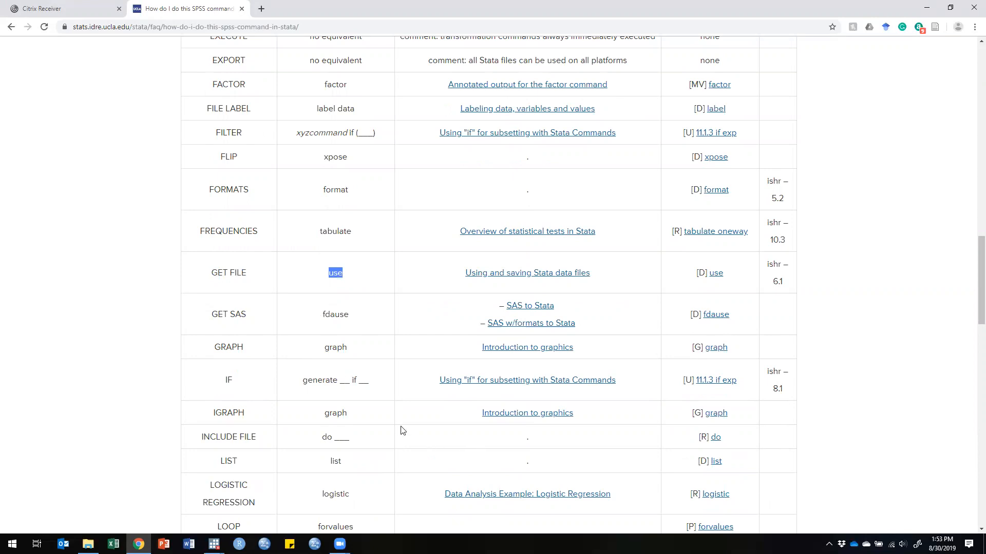
# - Switch back to Stata, close the Untitled.do editor window, and bring up the example Stata do file
pyautogui.click(214, 544)
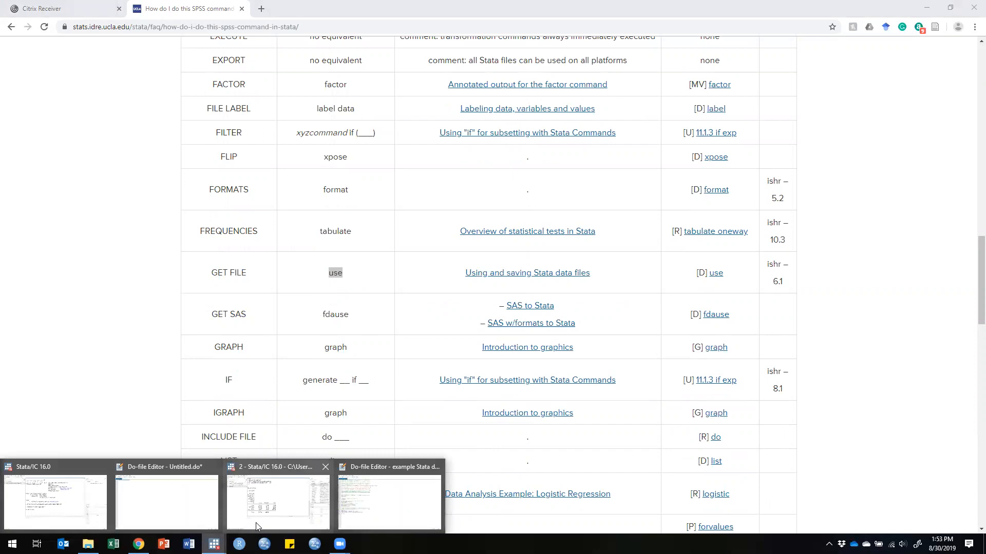
pyautogui.moveTo(181, 513)
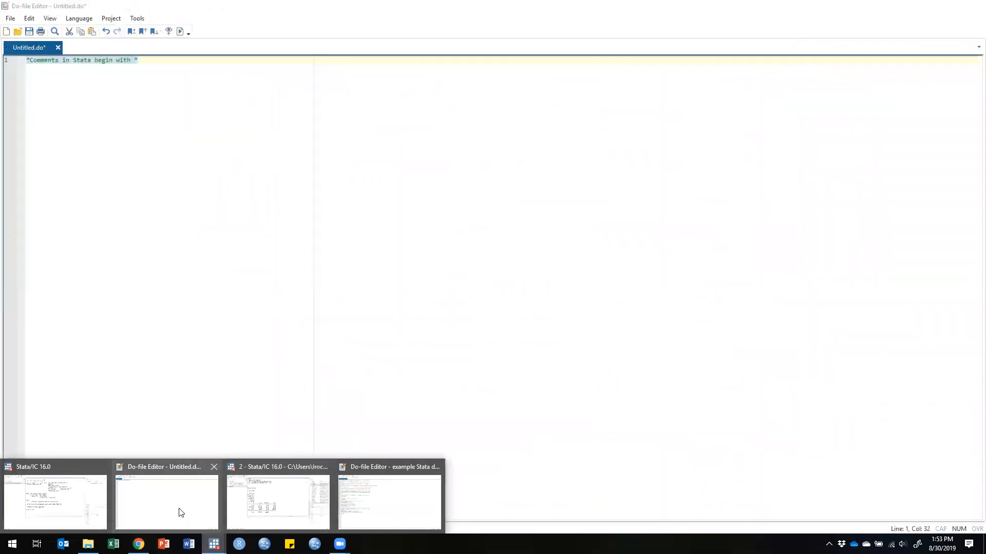
pyautogui.click(215, 468)
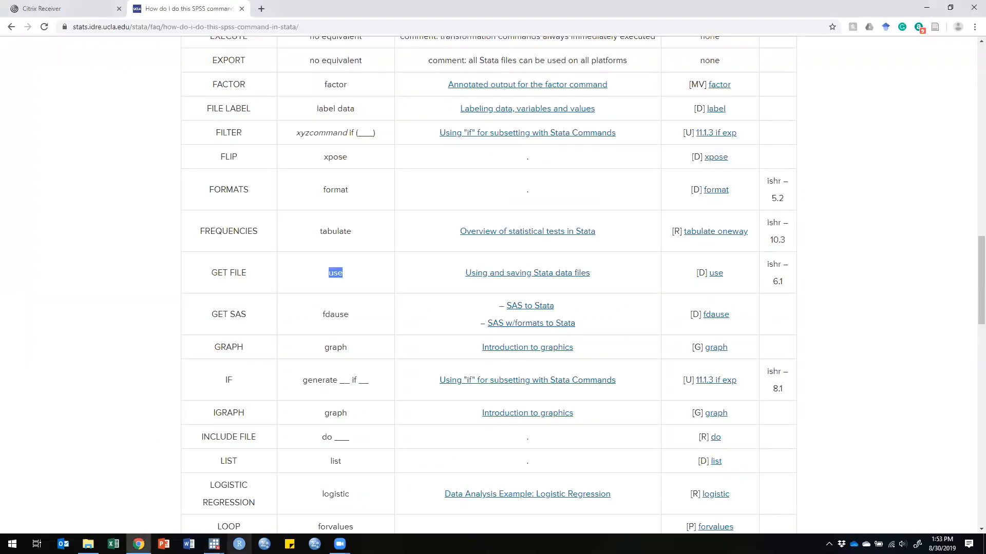
pyautogui.click(214, 545)
pyautogui.click(324, 496)
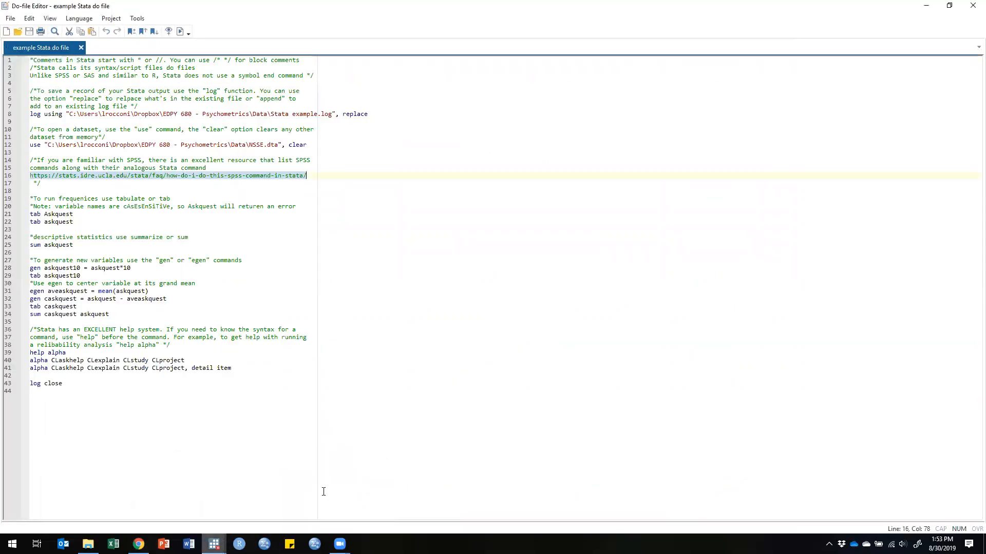
# - Examine the comments in lines 19 and 20 on tabulate or tab and on case-sensitive variable names
pyautogui.click(57, 198)
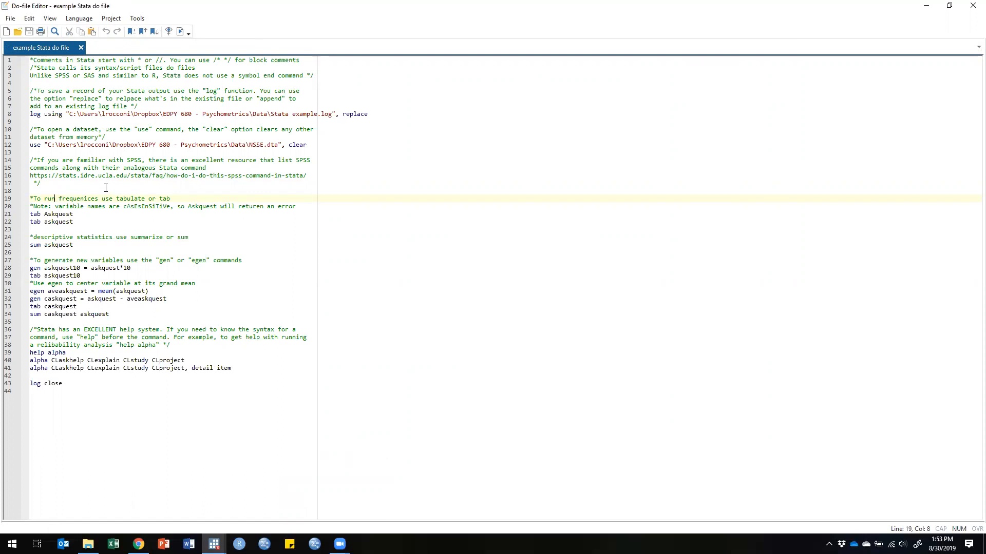
pyautogui.moveTo(116, 198); pyautogui.dragTo(170, 198)
pyautogui.moveTo(123, 206); pyautogui.dragTo(170, 208)
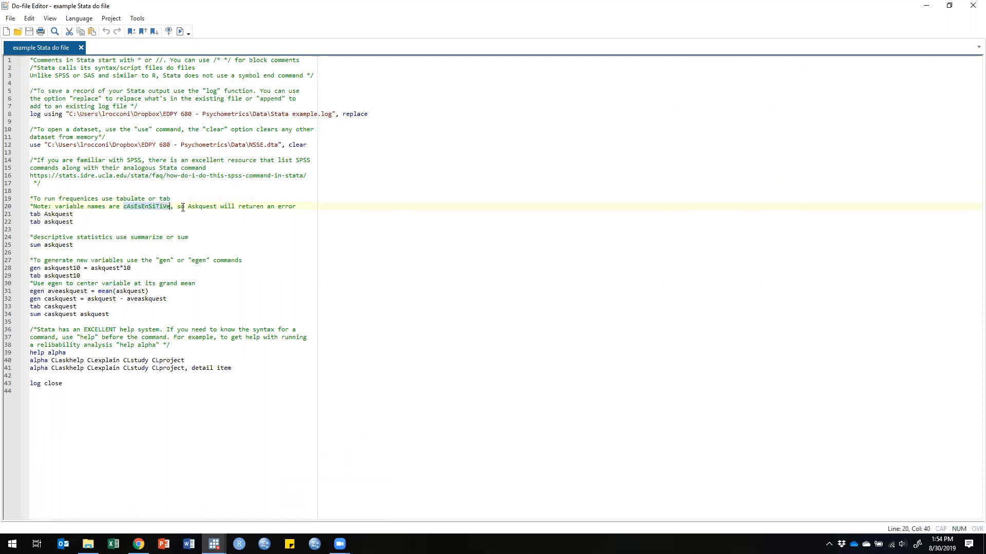
pyautogui.click(191, 208)
pyautogui.moveTo(210, 206); pyautogui.dragTo(216, 206)
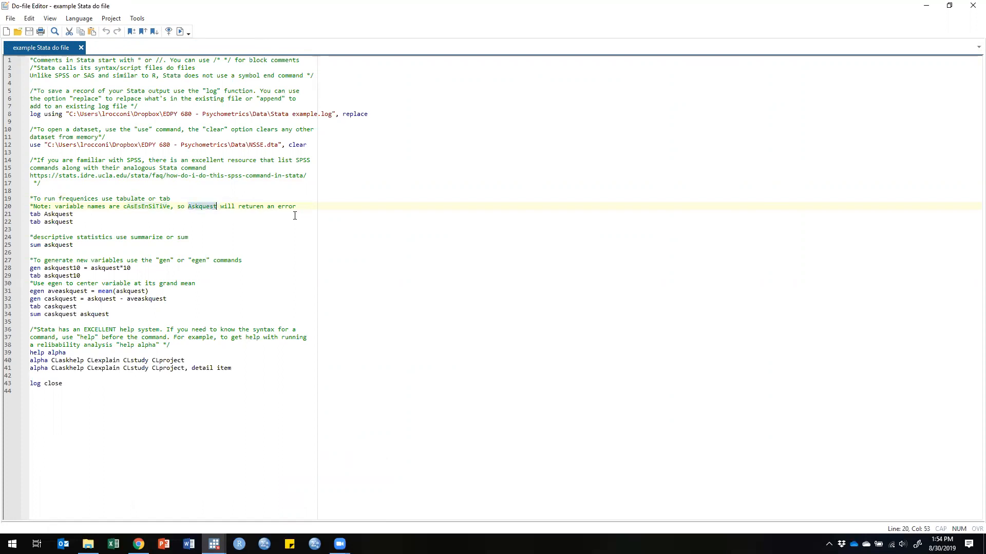
# - Try to execute only line 21, tab Askquest, and view its output in the main Stata window
pyautogui.moveTo(45, 224)
pyautogui.mouseDown()
pyautogui.moveTo(75, 222)
pyautogui.moveTo(29, 214)
pyautogui.mouseUp()
pyautogui.click(67, 230)
pyautogui.click(180, 30)
pyautogui.moveTo(214, 543)
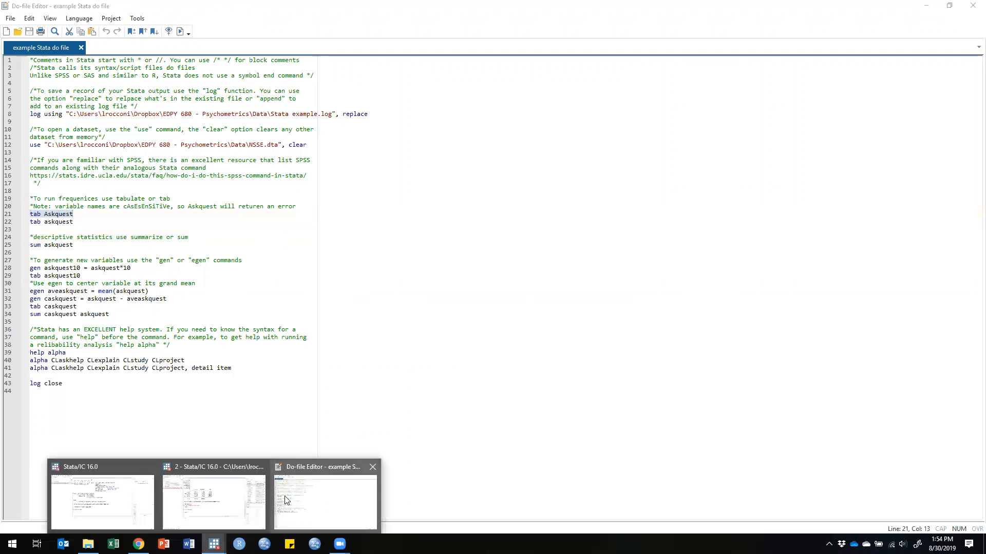
pyautogui.click(191, 507)
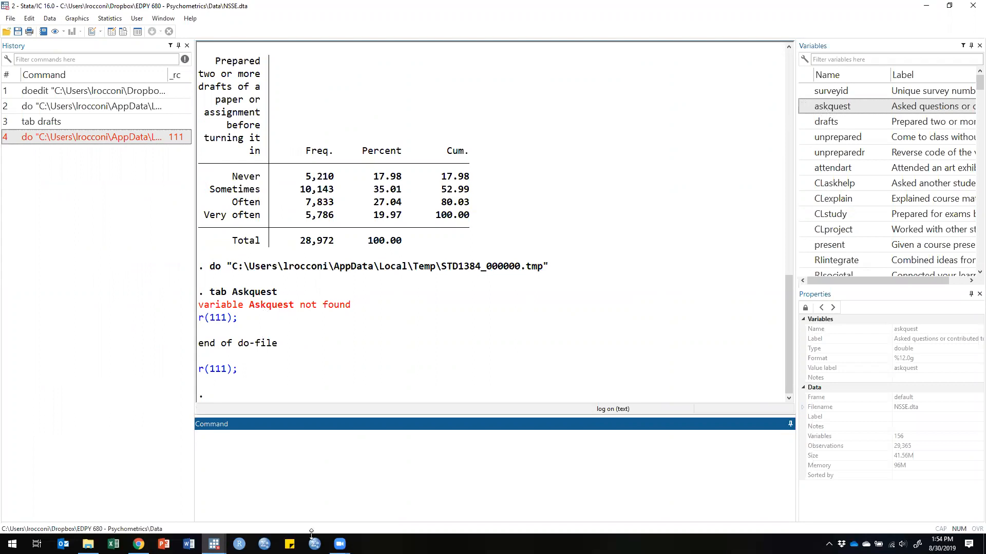
# - Try to execute lines 19 to 22 of the do-file together, and view their output in the main Stata window
pyautogui.moveTo(214, 544)
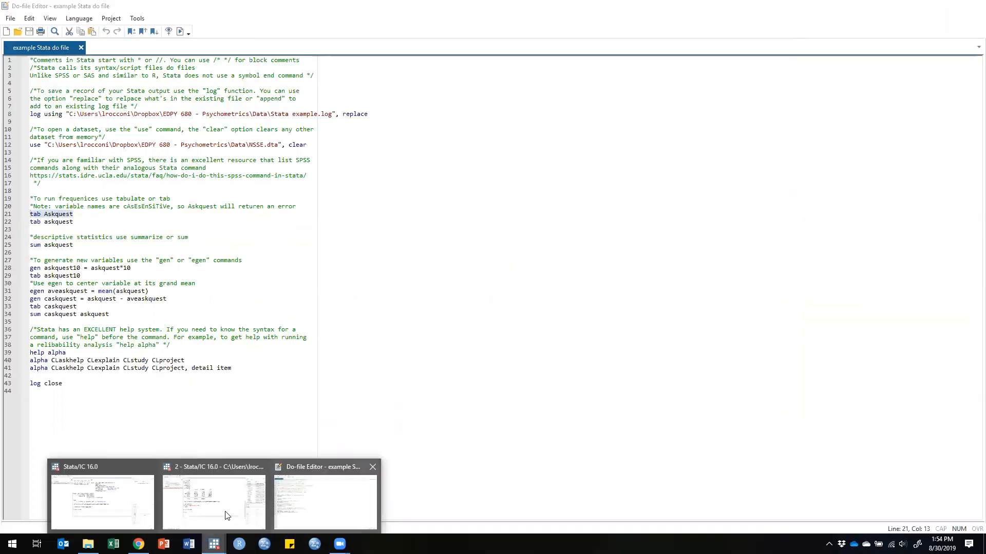
pyautogui.moveTo(373, 511)
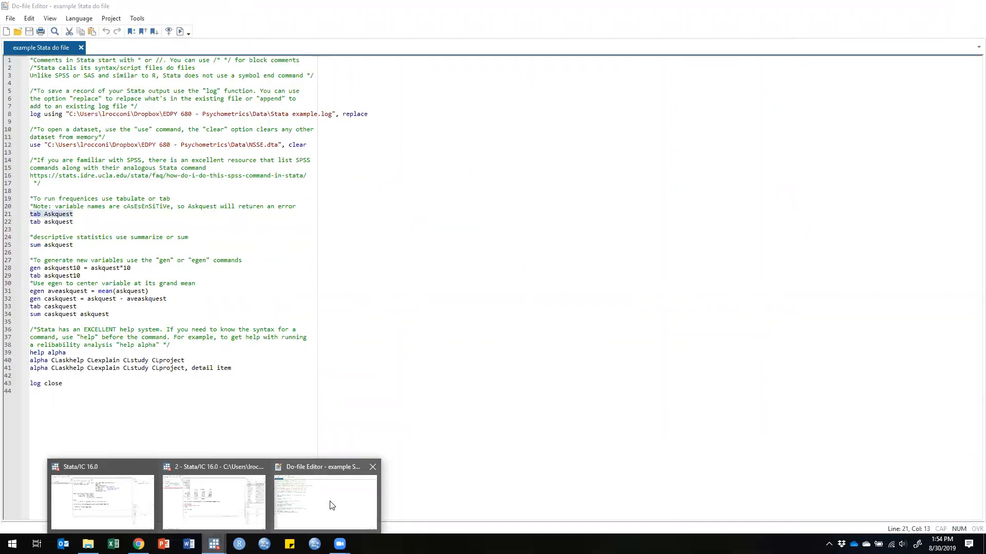
pyautogui.click(331, 505)
pyautogui.moveTo(30, 198); pyautogui.dragTo(74, 222)
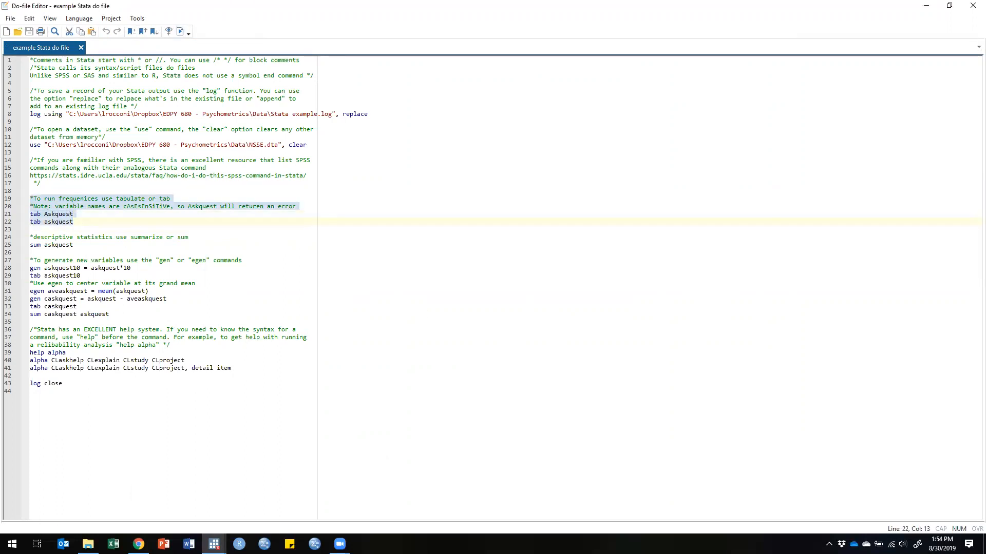
pyautogui.moveTo(214, 544)
pyautogui.click(219, 505)
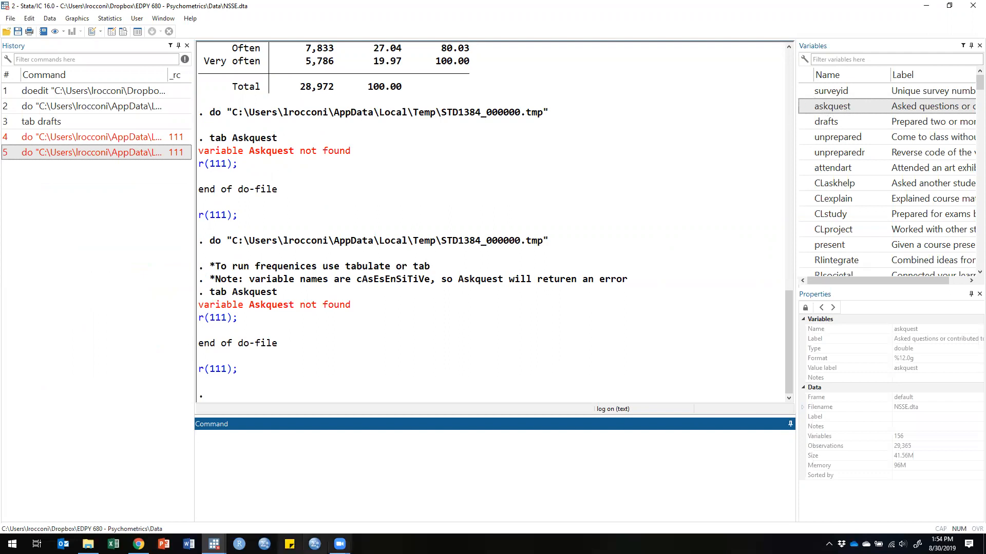
# - Execute only line 22, tab askquest, from the do-file and view the frequency table in the main Stata window
pyautogui.click(214, 544)
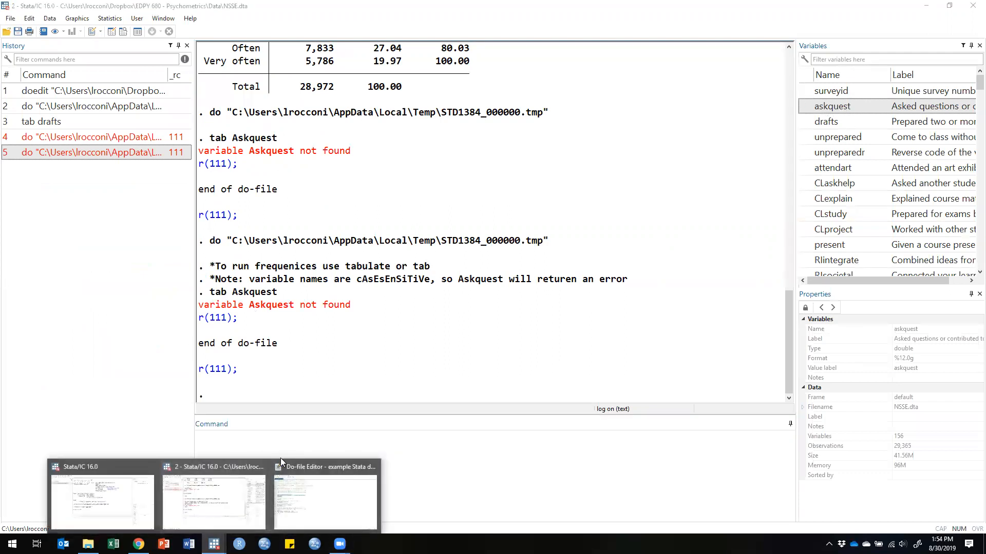
pyautogui.click(318, 508)
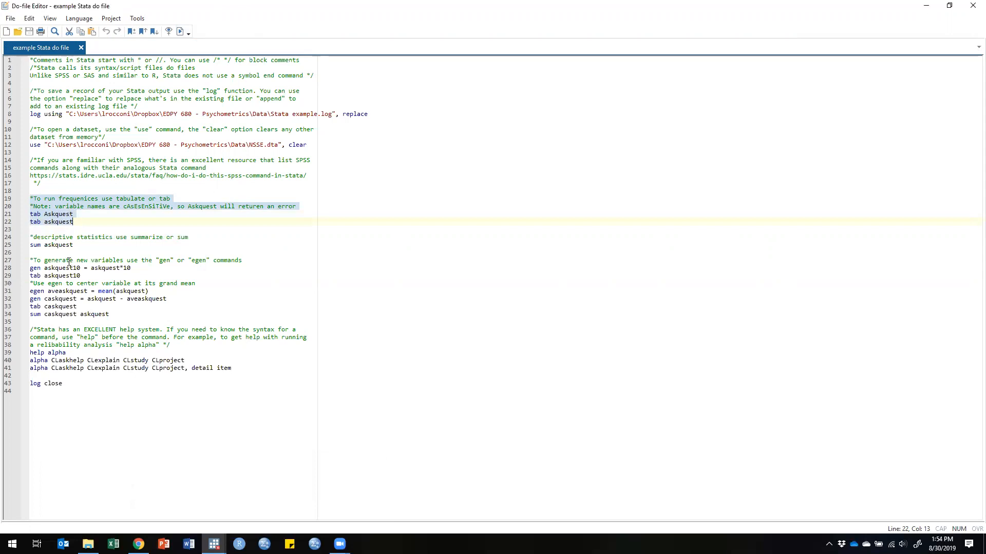
pyautogui.moveTo(74, 224); pyautogui.dragTo(31, 224)
pyautogui.click(180, 31)
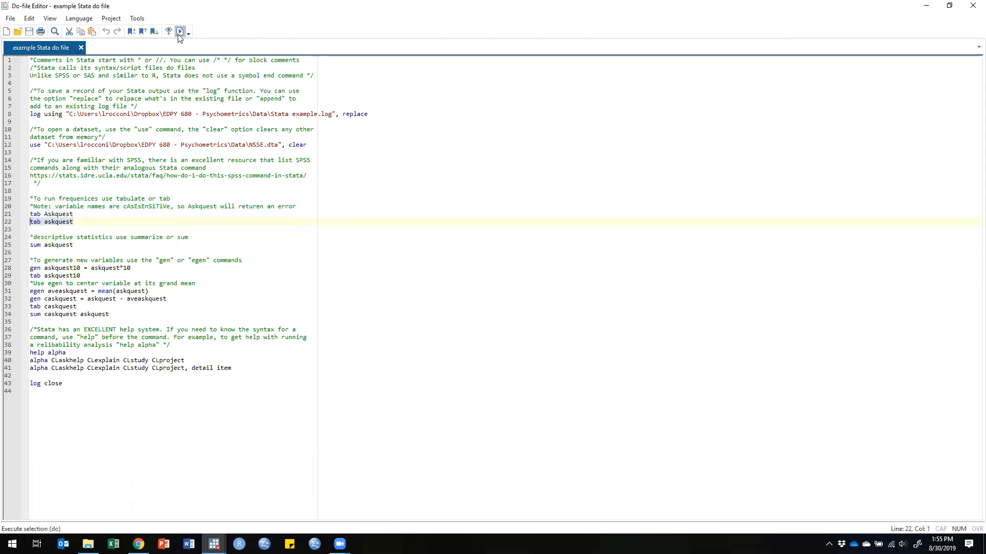
pyautogui.click(214, 544)
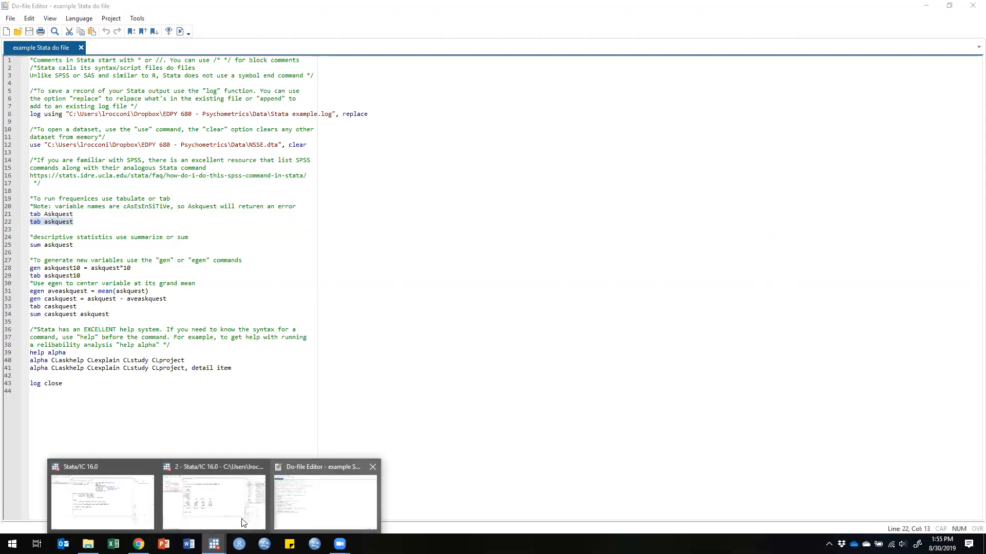
pyautogui.click(240, 515)
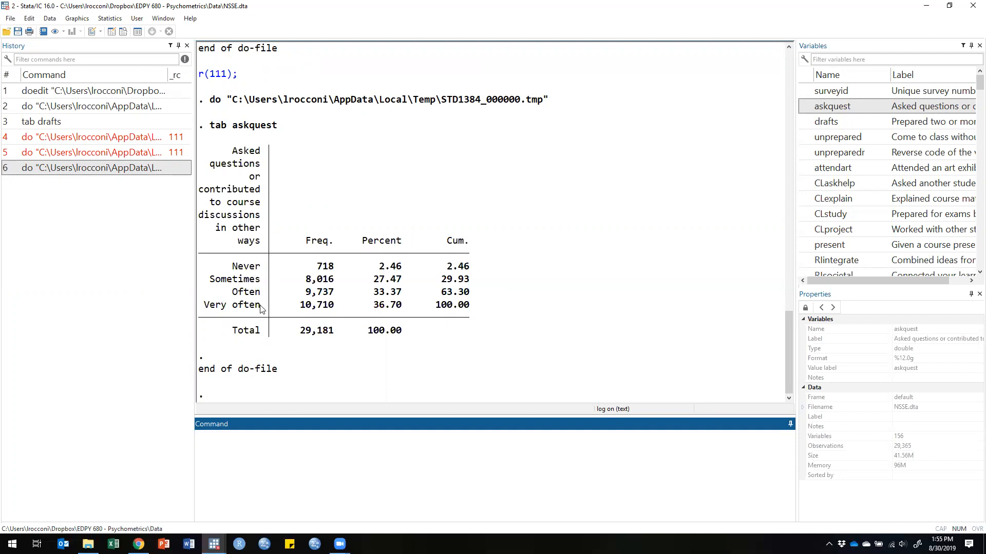
pyautogui.moveTo(214, 544)
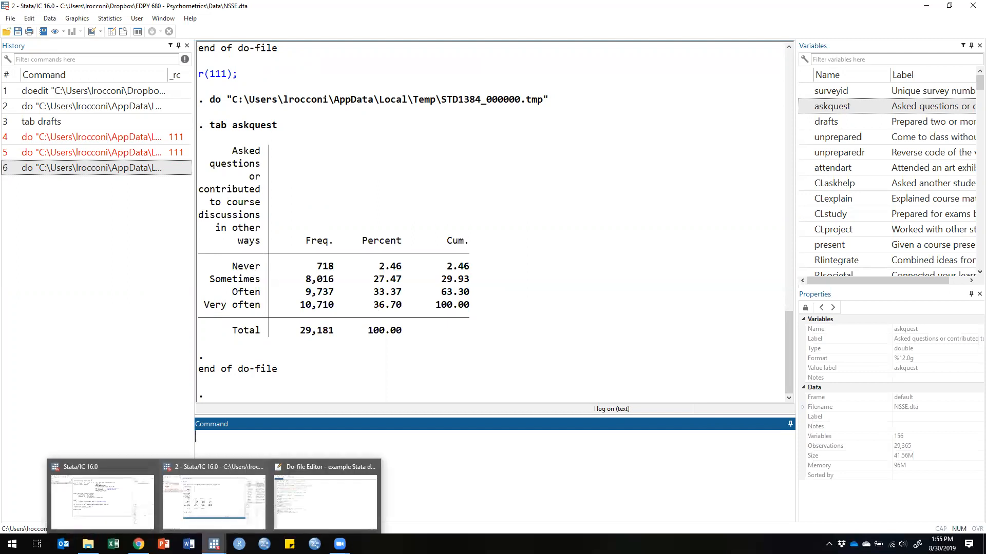
# - Execute lines 24 and 25 of the do-file, with sum askquest, and view the descriptive statistics in the main Stata window
pyautogui.click(310, 500)
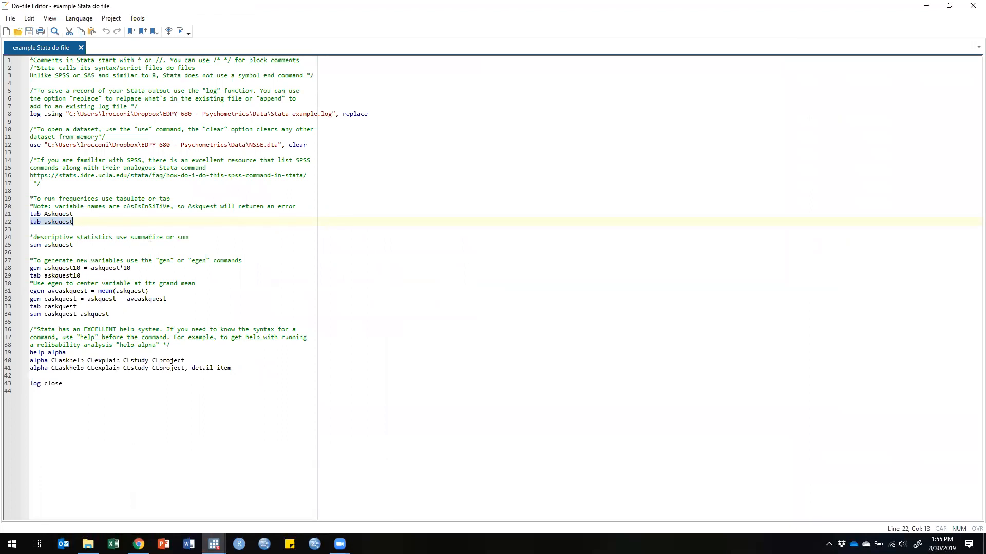
pyautogui.moveTo(30, 237); pyautogui.dragTo(75, 244)
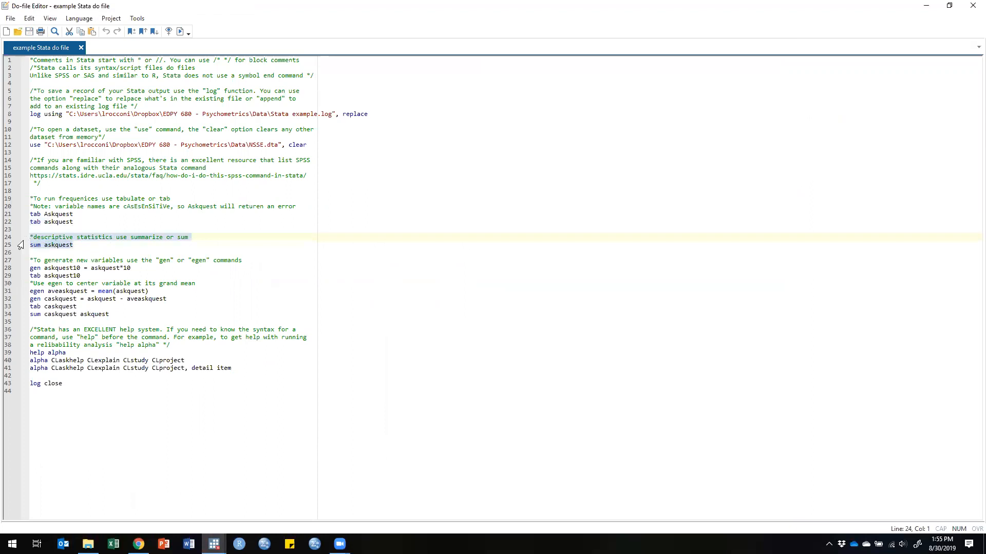
pyautogui.click(181, 32)
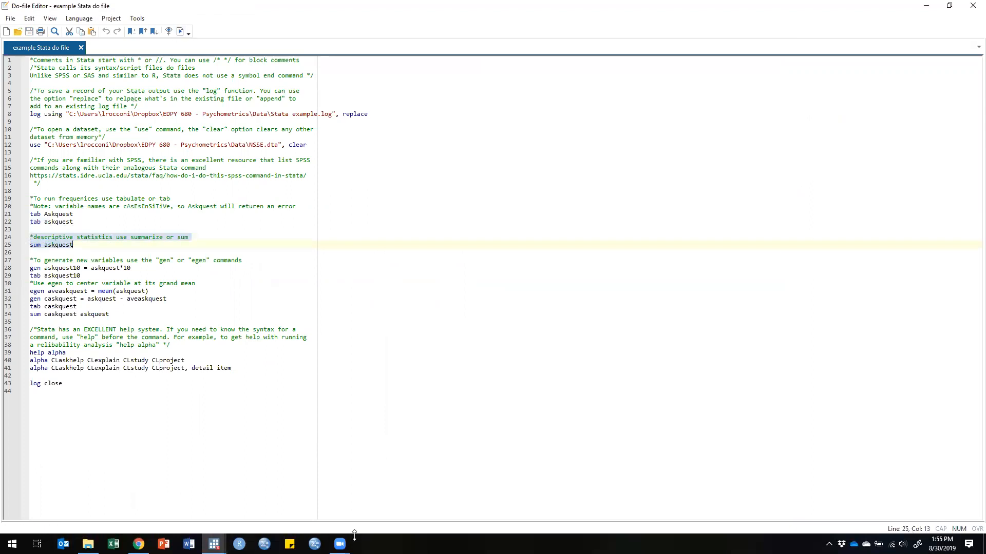
pyautogui.moveTo(214, 543)
pyautogui.click(216, 502)
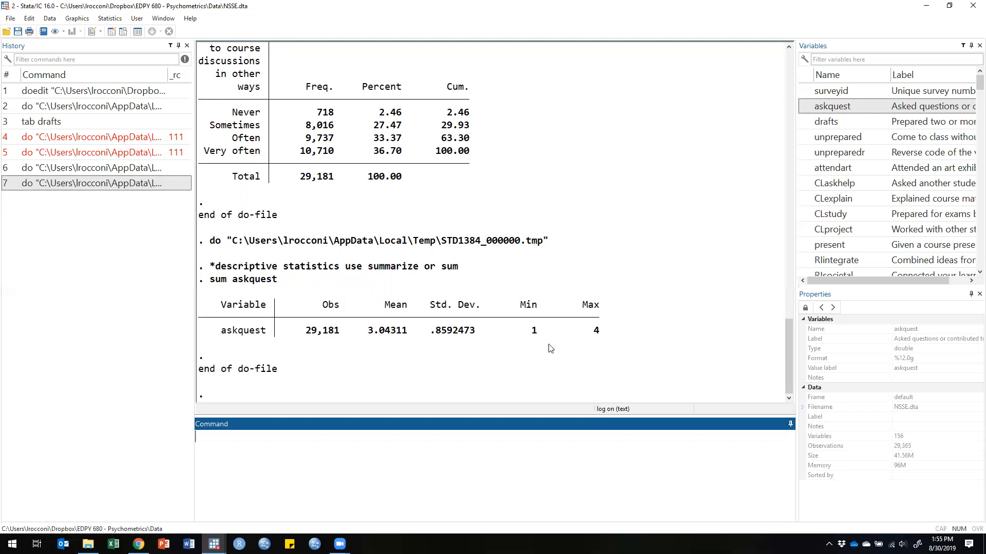
# - Insert the command help egen on a new line below the do-file's comment about the gen and egen commands
pyautogui.moveTo(213, 544)
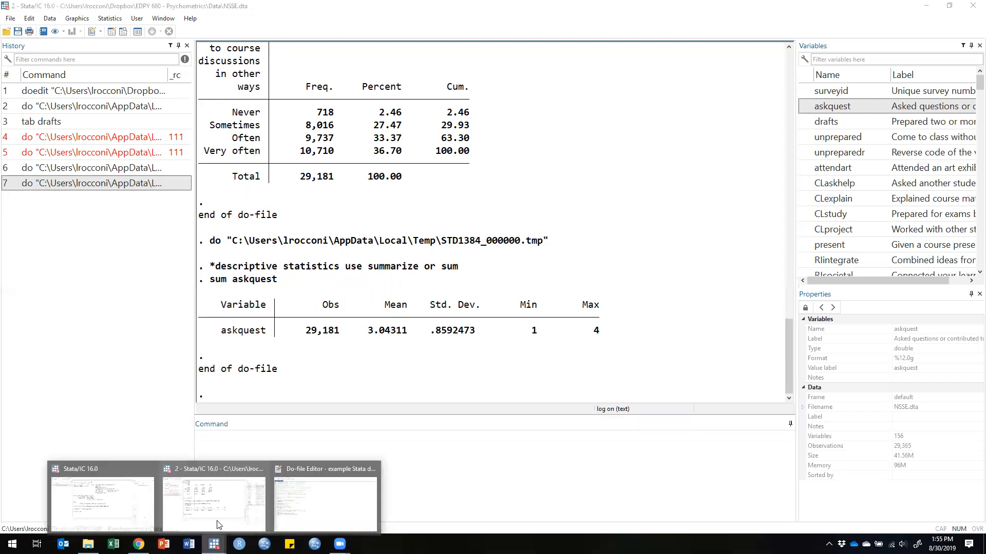
pyautogui.click(303, 508)
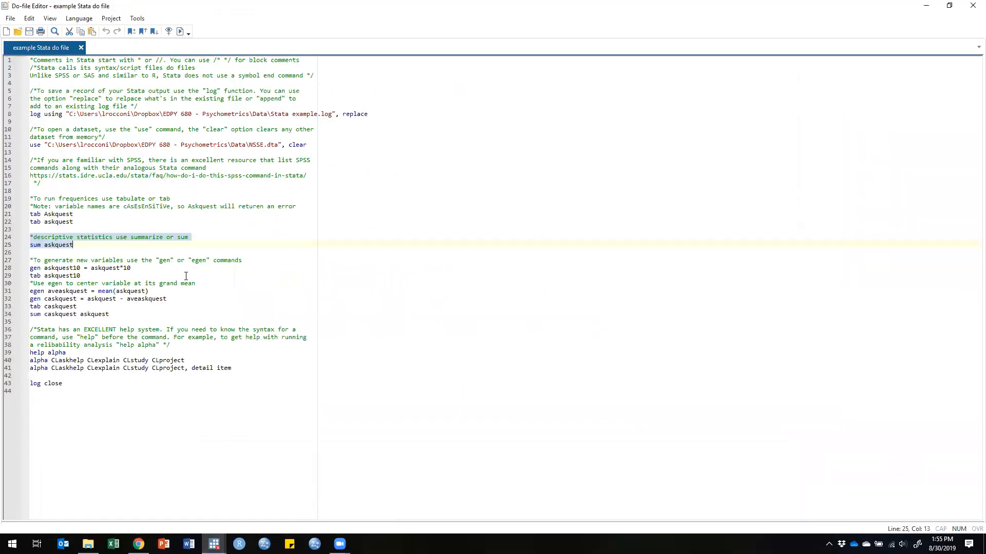
pyautogui.click(44, 259)
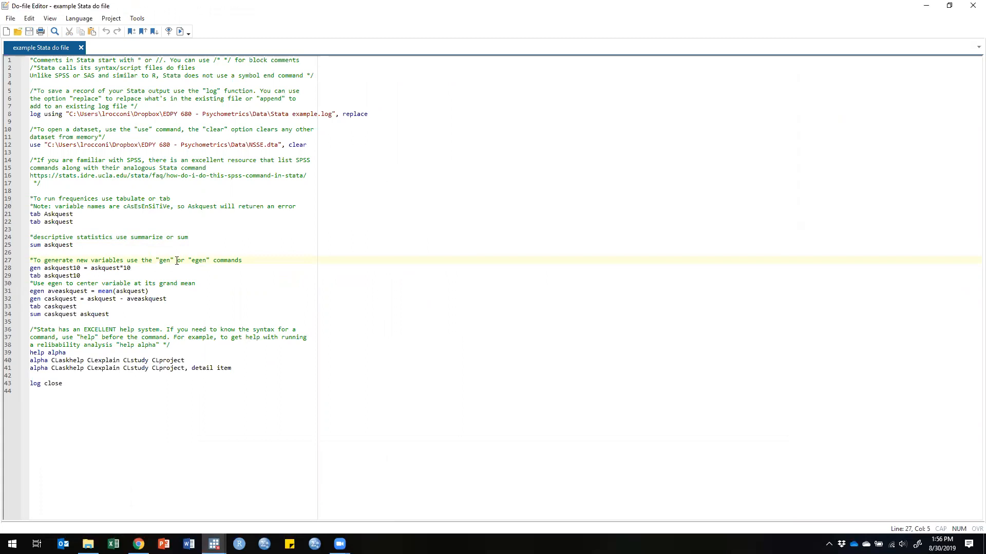
pyautogui.moveTo(191, 261); pyautogui.dragTo(238, 259)
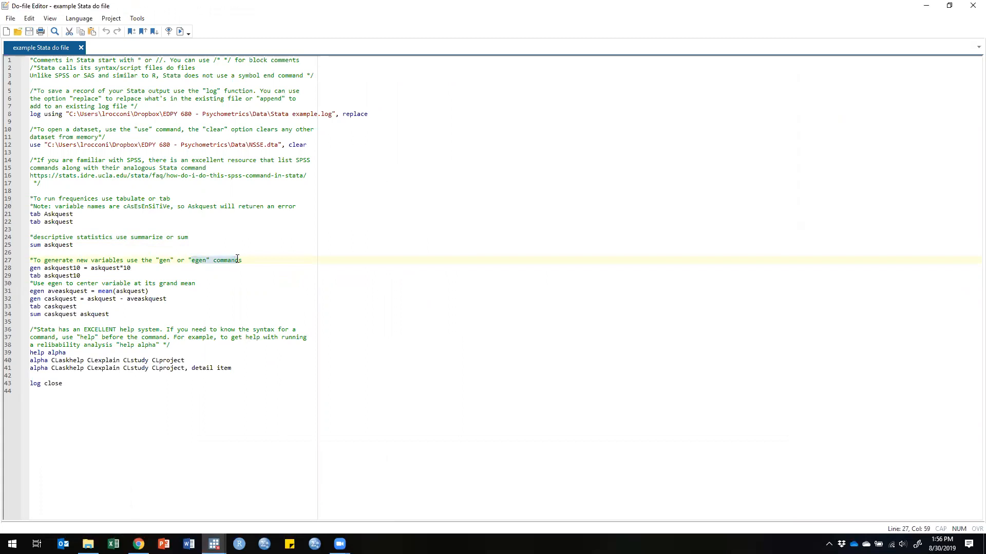
pyautogui.click(159, 268)
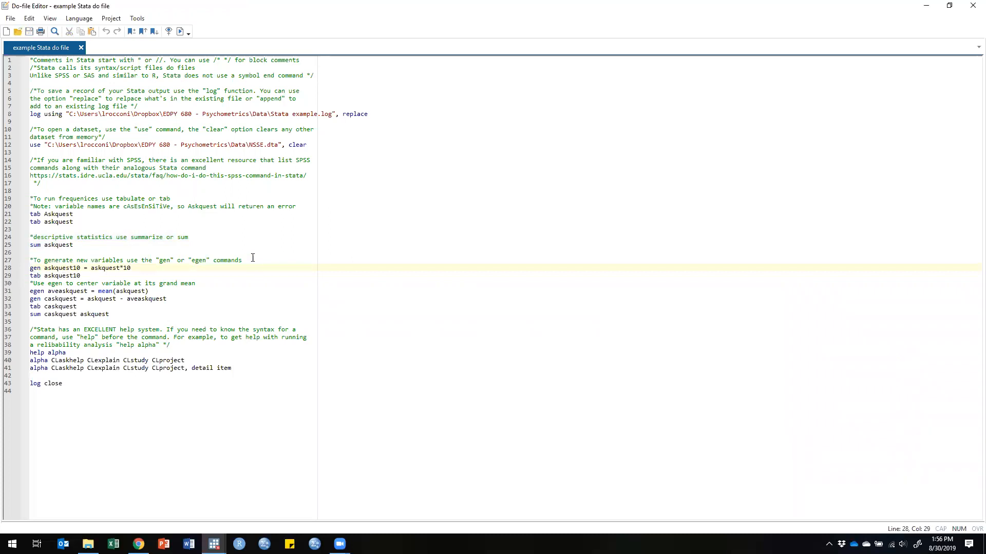
pyautogui.press('Return')
pyautogui.write('help ')
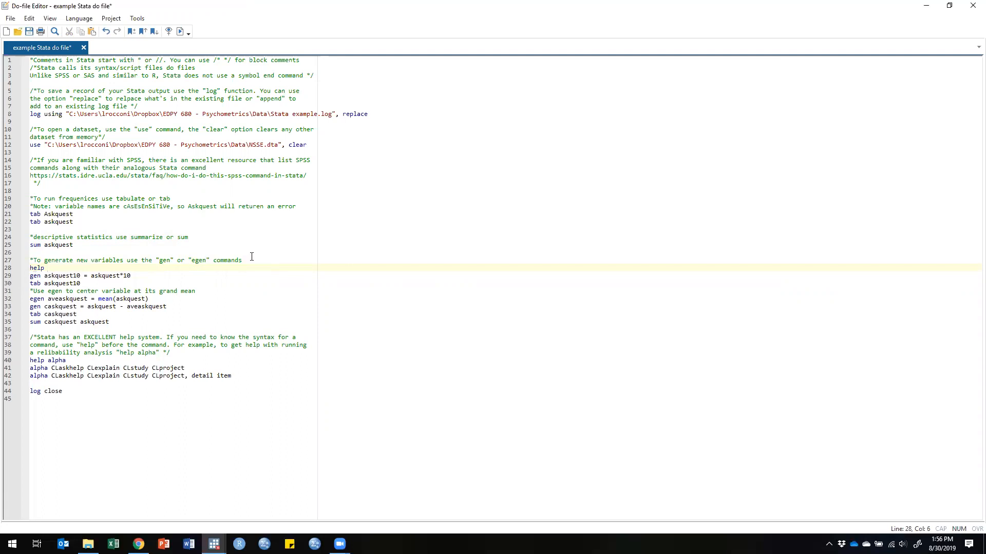
pyautogui.write('egen')
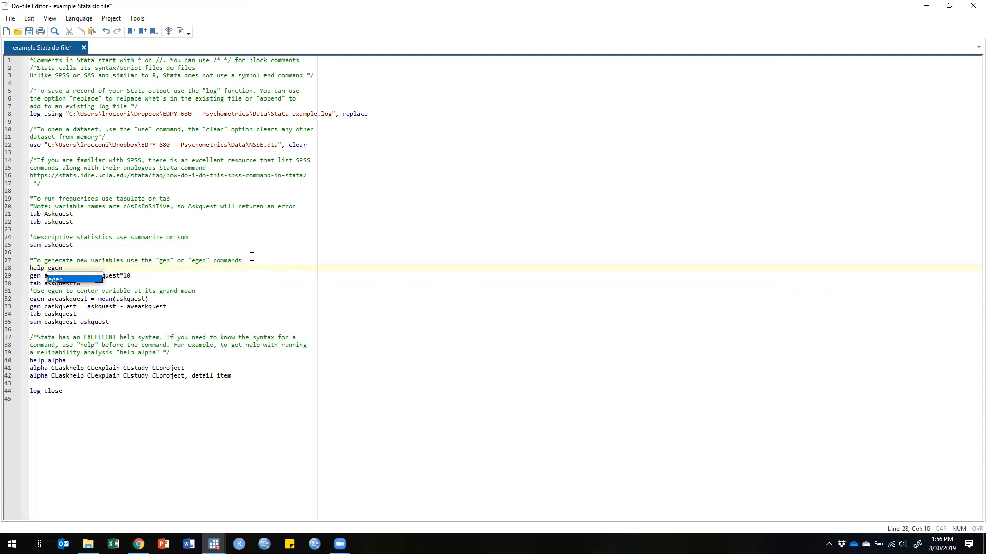
pyautogui.press('Escape')
# - Execute only the help egen line, look over the egen help page, and close it
pyautogui.hotkey('shift', 'Home')
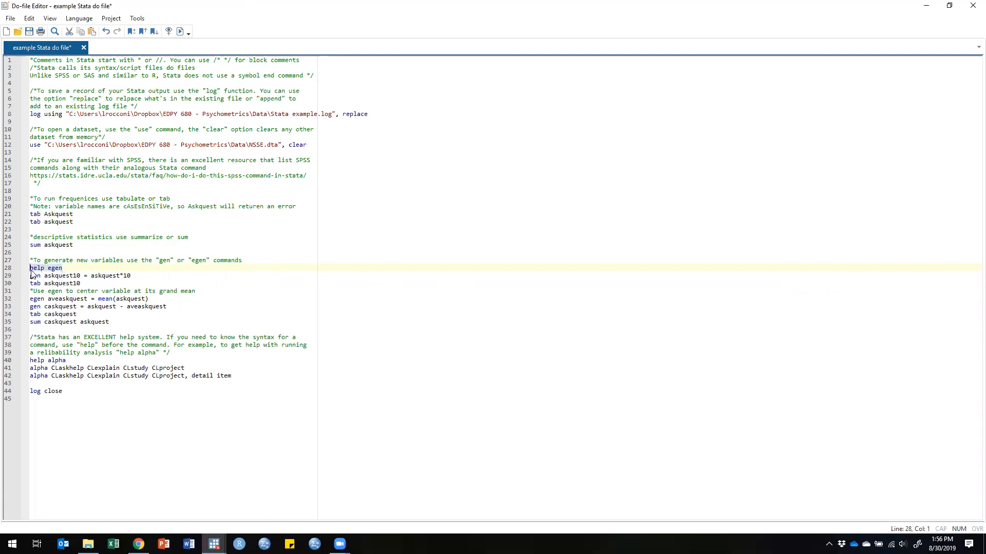
pyautogui.click(180, 31)
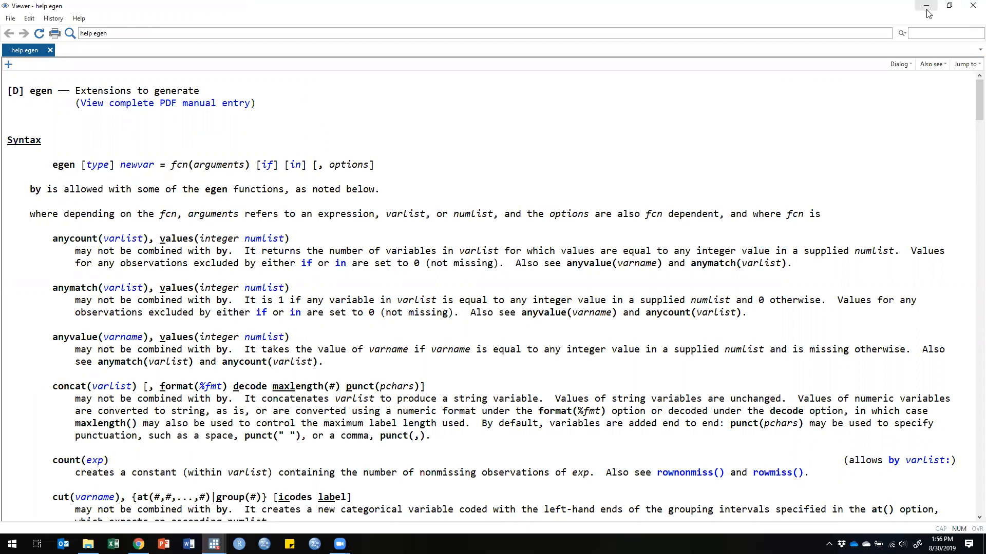
pyautogui.click(968, 7)
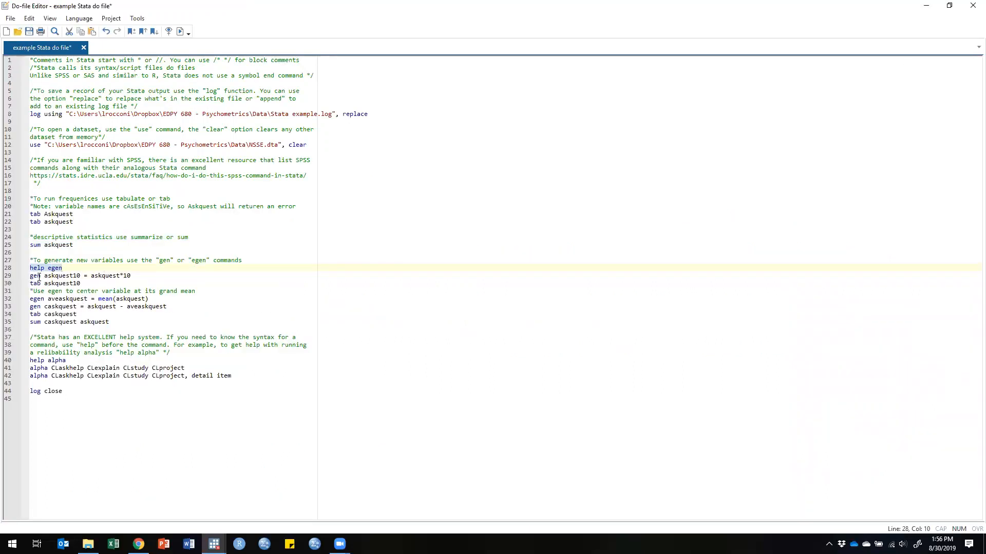
# - Execute lines 29 and 30 to generate askquest10 as askquest*10 and tabulate it, and view the output in the main Stata window
pyautogui.moveTo(45, 276); pyautogui.dragTo(130, 277)
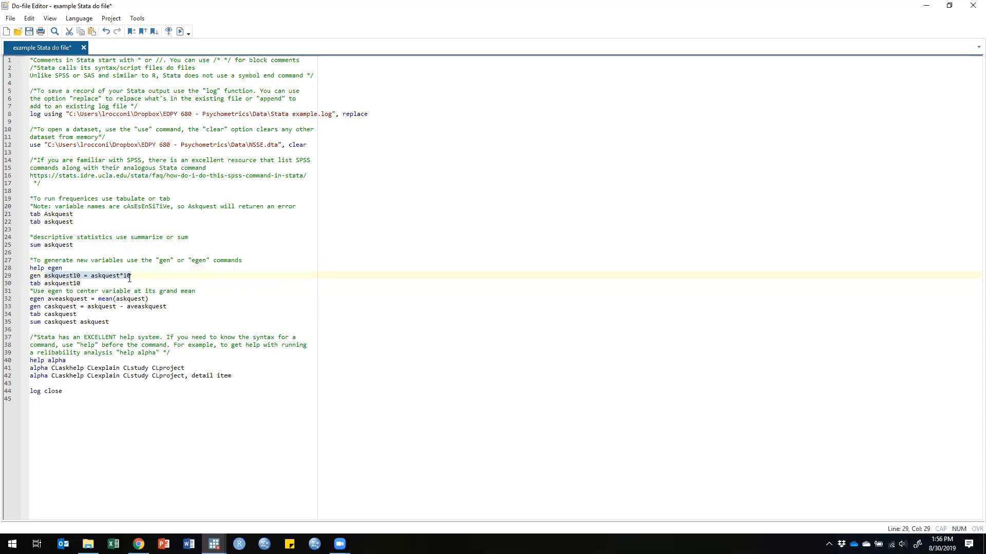
pyautogui.moveTo(88, 282); pyautogui.dragTo(30, 276)
pyautogui.click(180, 32)
pyautogui.moveTo(214, 544)
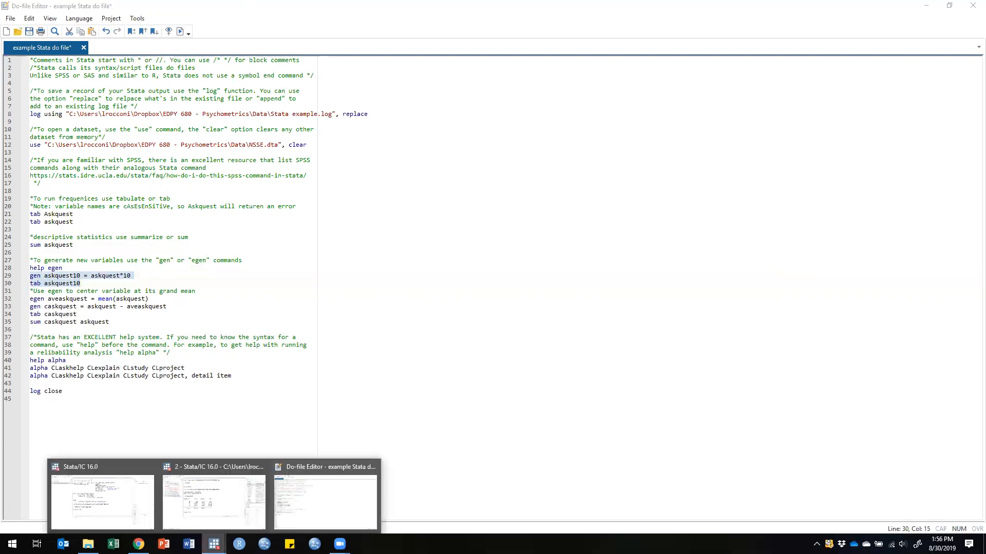
pyautogui.click(215, 496)
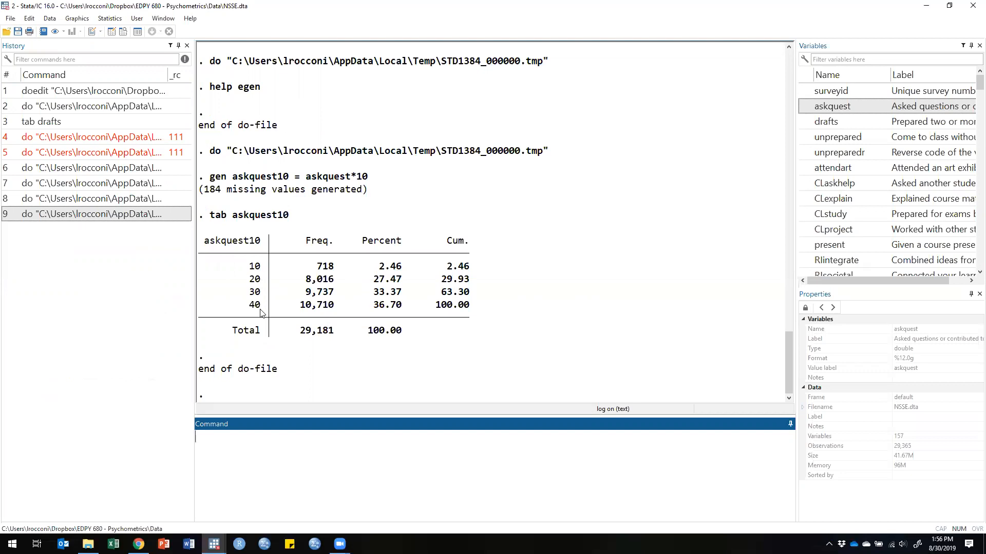
# - Compare the askquest10 frequency table with the earlier askquest frequency table in the output
pyautogui.scroll(4, 259, 272)
pyautogui.scroll(7, 259, 272)
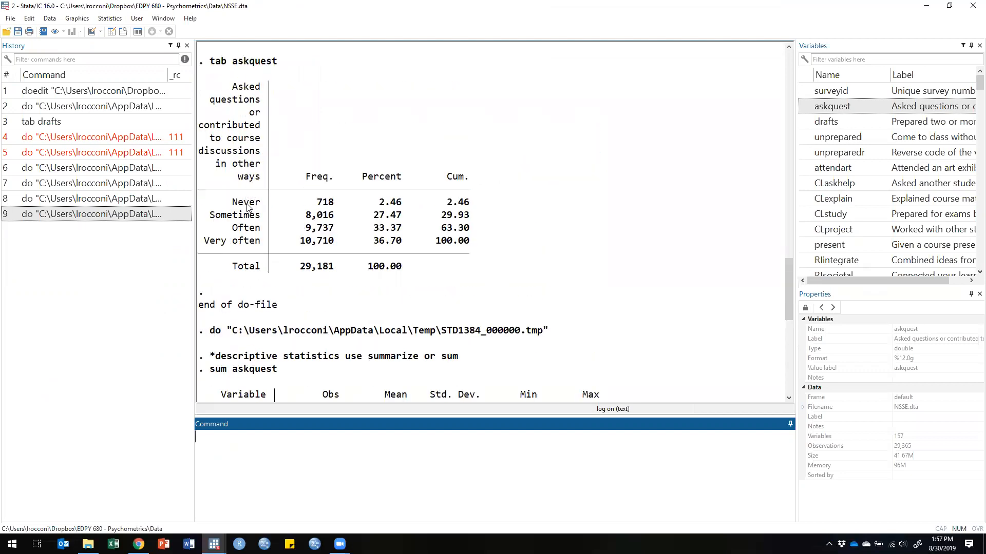
pyautogui.scroll(-11, 247, 206)
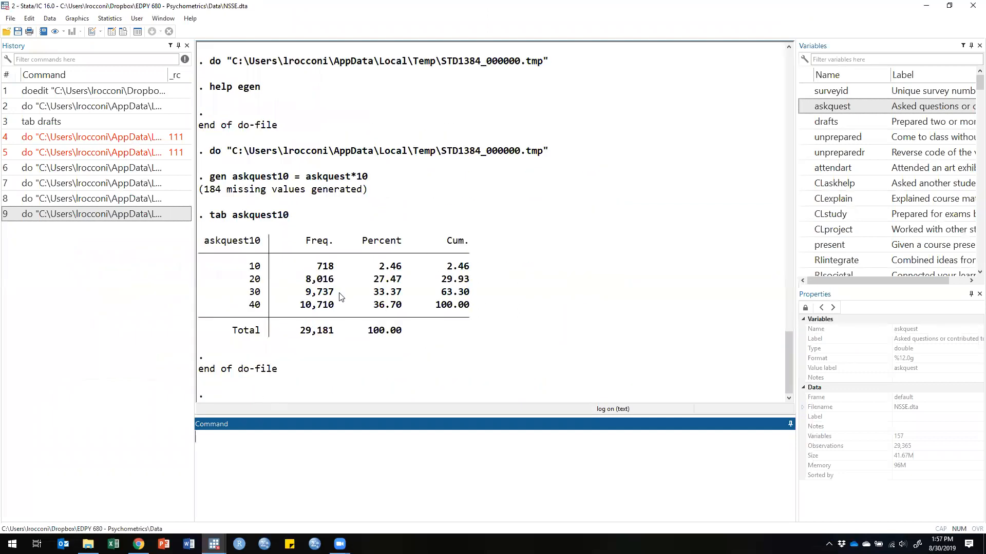
pyautogui.scroll(7, 340, 296)
pyautogui.scroll(2, 339, 296)
pyautogui.scroll(-8, 359, 339)
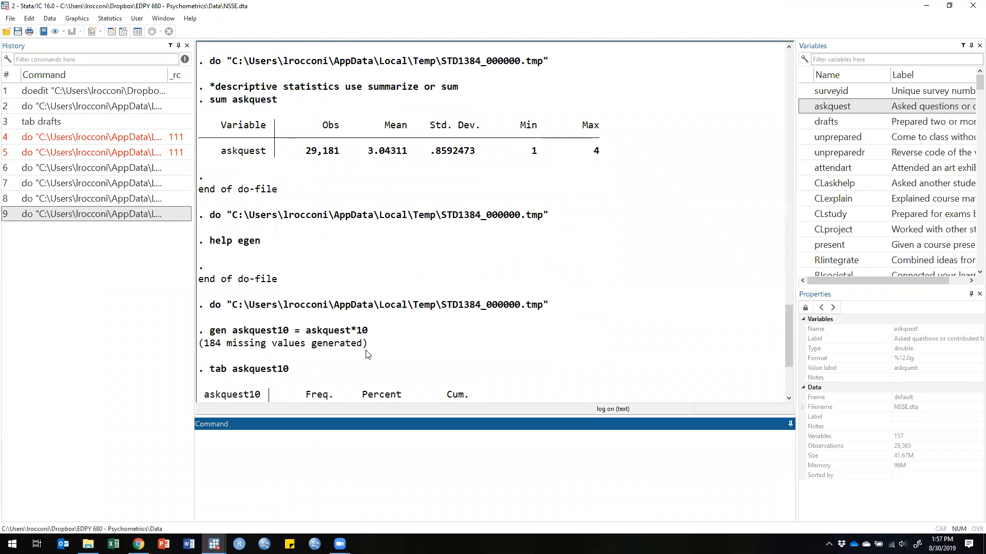
pyautogui.scroll(8, 353, 329)
pyautogui.scroll(-8, 349, 315)
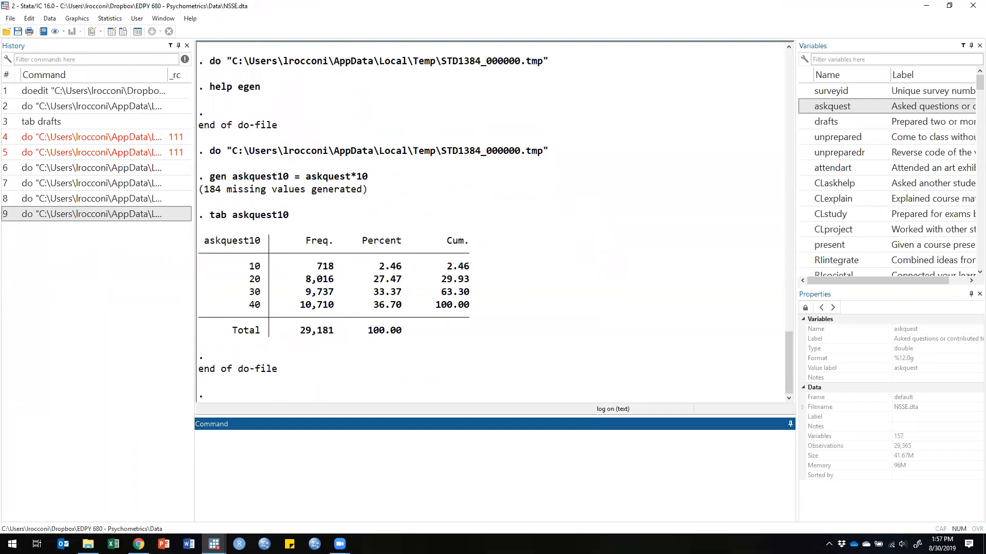
# - Return to the do-file and examine lines 31 to 33 on centering askquest at its grand mean with egen and gen
pyautogui.moveTo(214, 544)
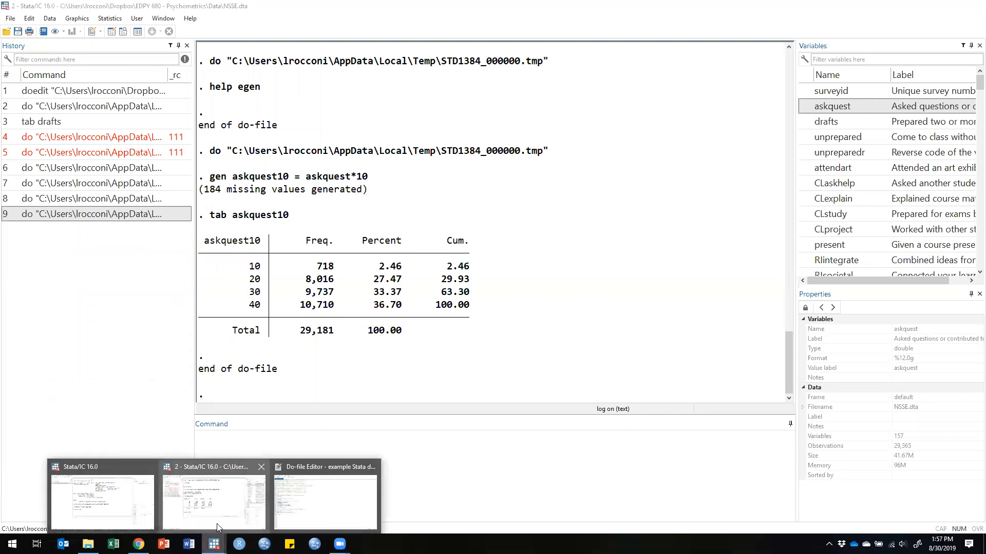
pyautogui.click(299, 511)
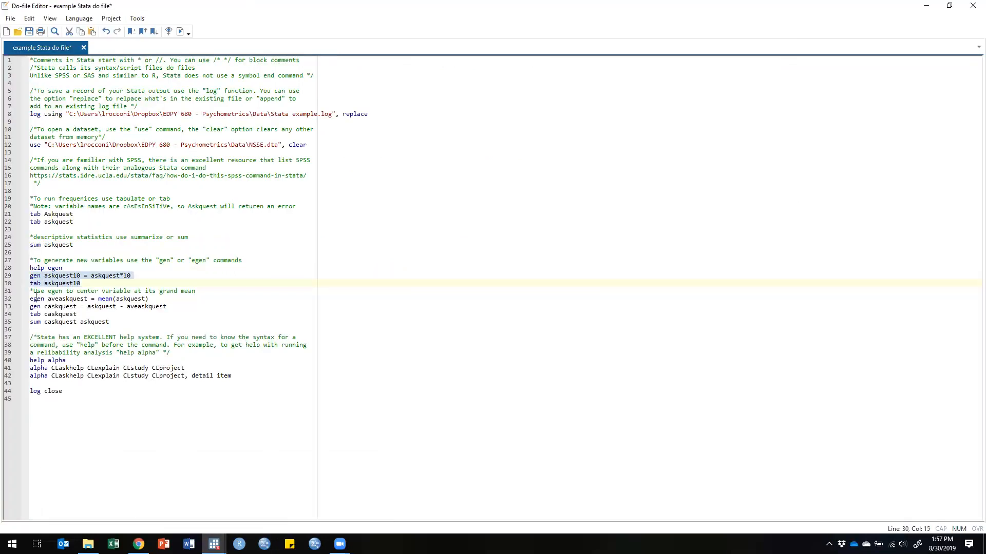
pyautogui.moveTo(67, 291); pyautogui.dragTo(189, 290)
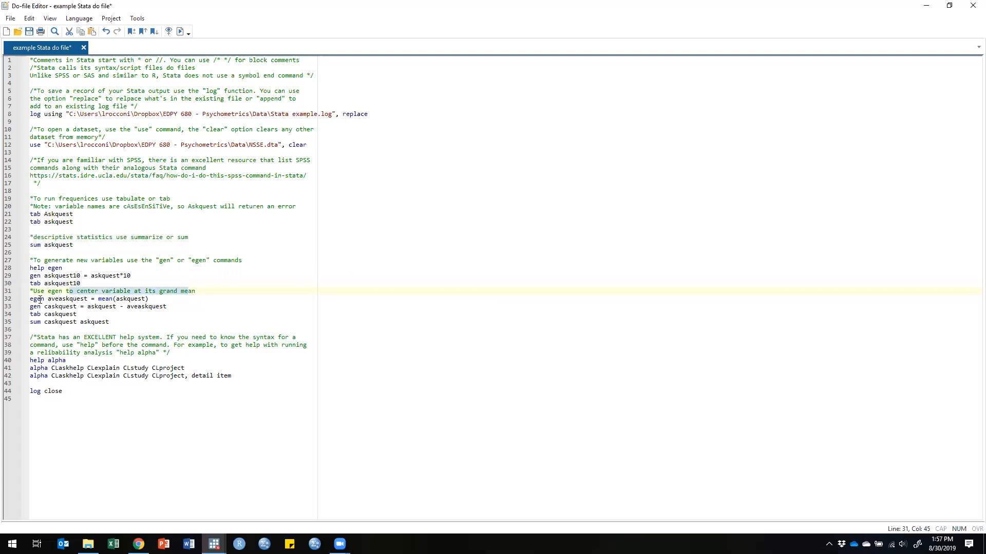
pyautogui.moveTo(31, 300); pyautogui.dragTo(157, 297)
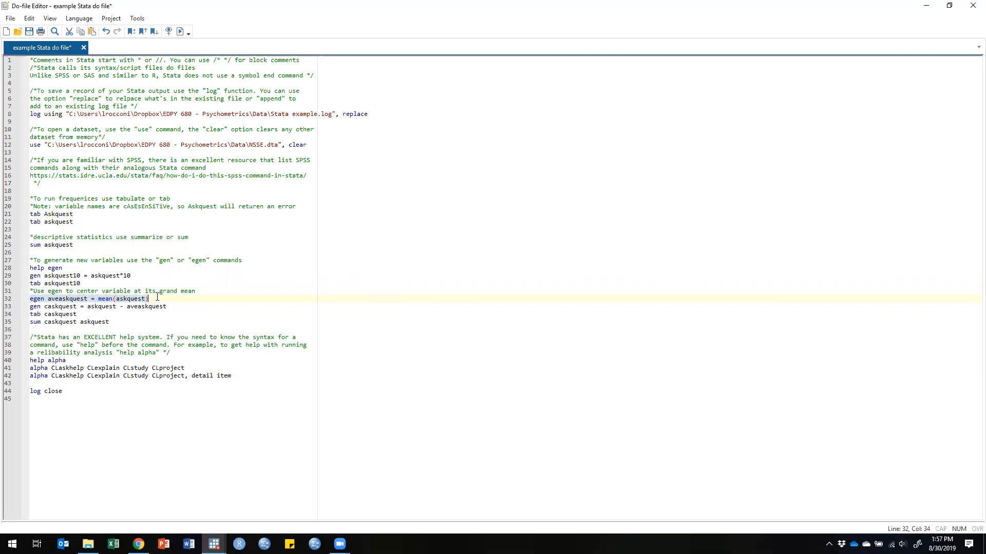
pyautogui.moveTo(161, 297); pyautogui.dragTo(169, 306)
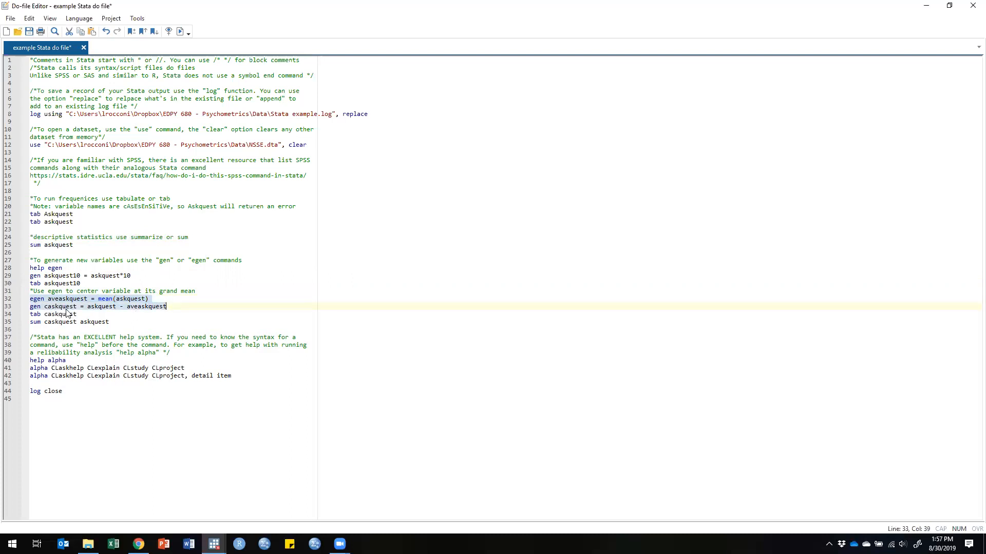
pyautogui.click(125, 311)
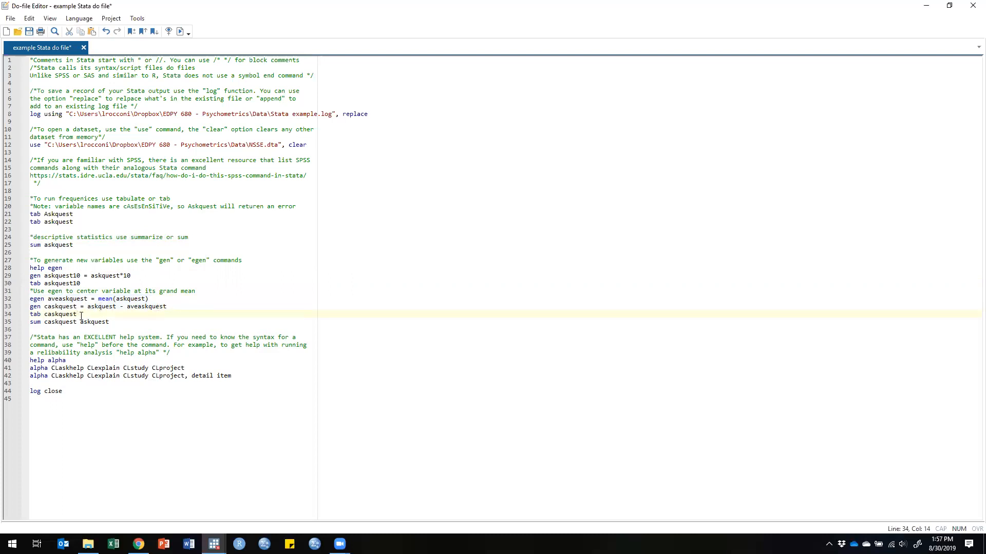
# - Execute lines 32 to 35 together to create aveaskquest and caskquest, and review the frequency and summary tables in the main Stata window
pyautogui.moveTo(34, 314)
pyautogui.mouseDown()
pyautogui.moveTo(76, 314)
pyautogui.moveTo(35, 322)
pyautogui.moveTo(102, 322)
pyautogui.moveTo(30, 321)
pyautogui.moveTo(25, 297)
pyautogui.mouseUp()
pyautogui.click(116, 322)
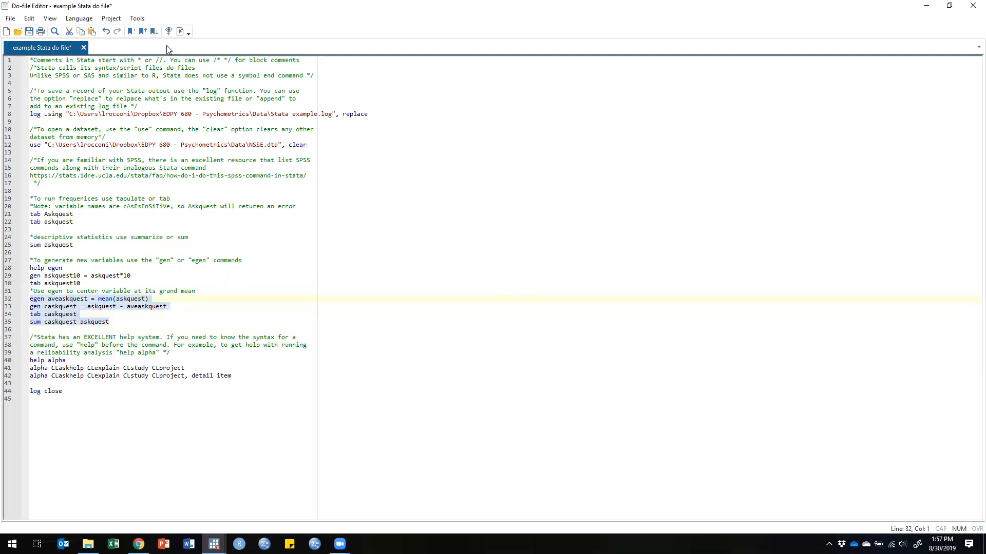
pyautogui.click(180, 32)
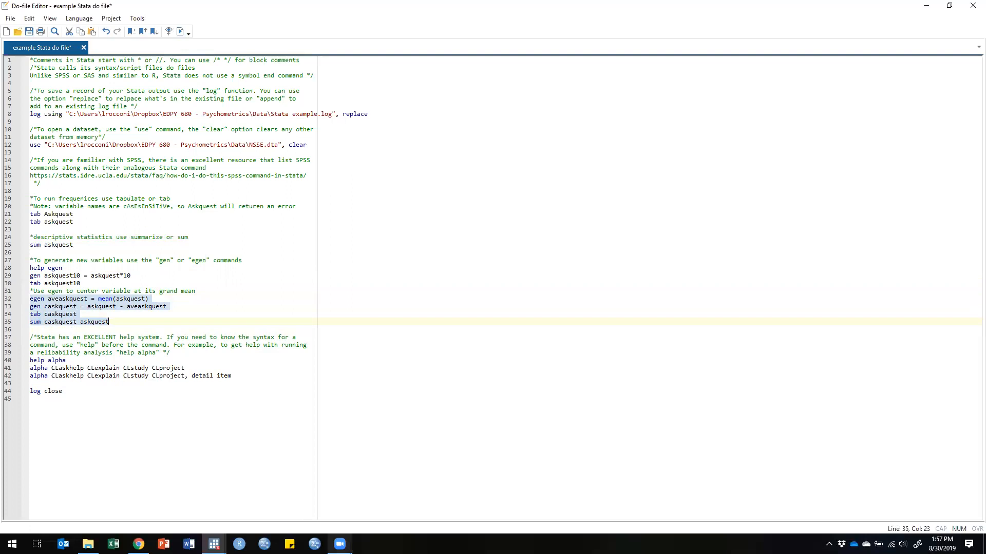
pyautogui.click(214, 544)
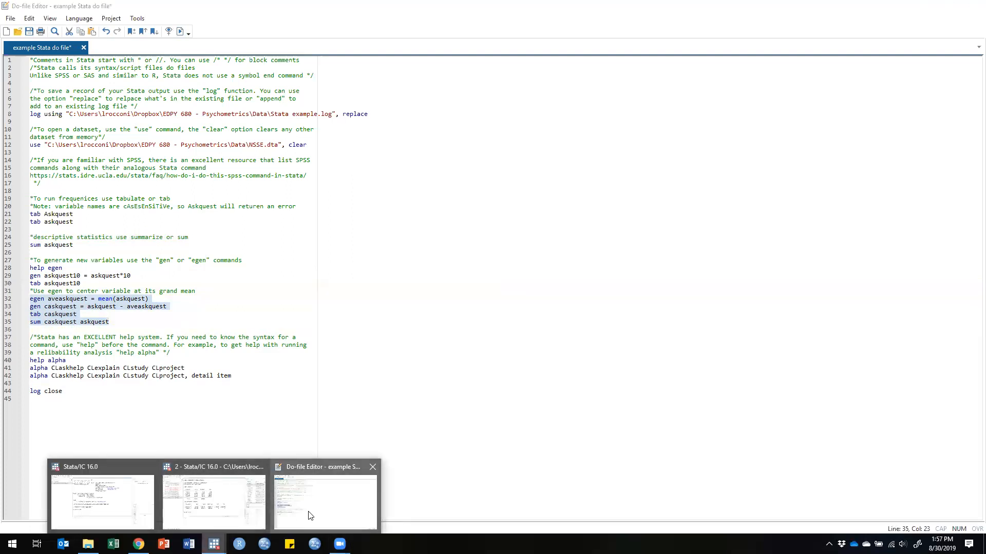
pyautogui.click(214, 501)
pyautogui.scroll(2, 411, 330)
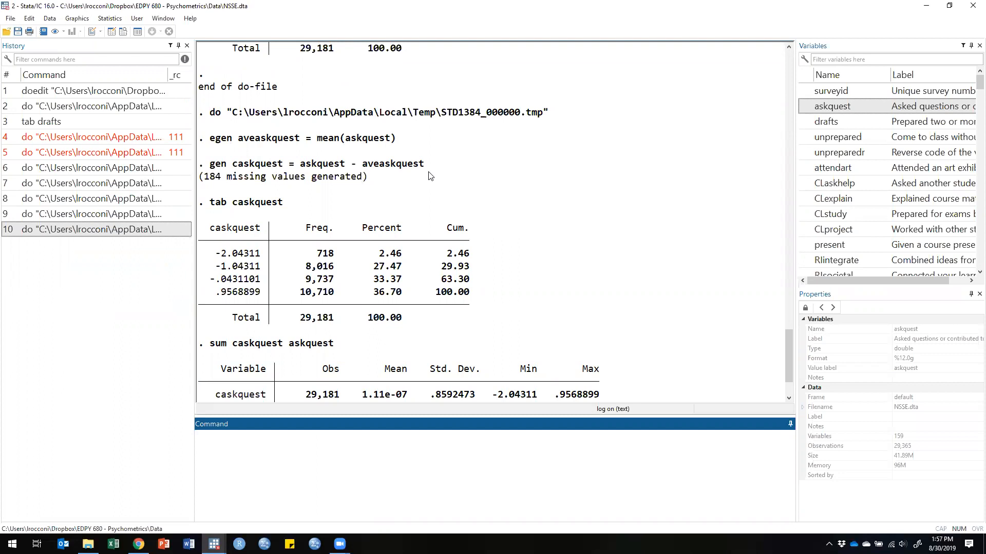
pyautogui.scroll(-1, 278, 241)
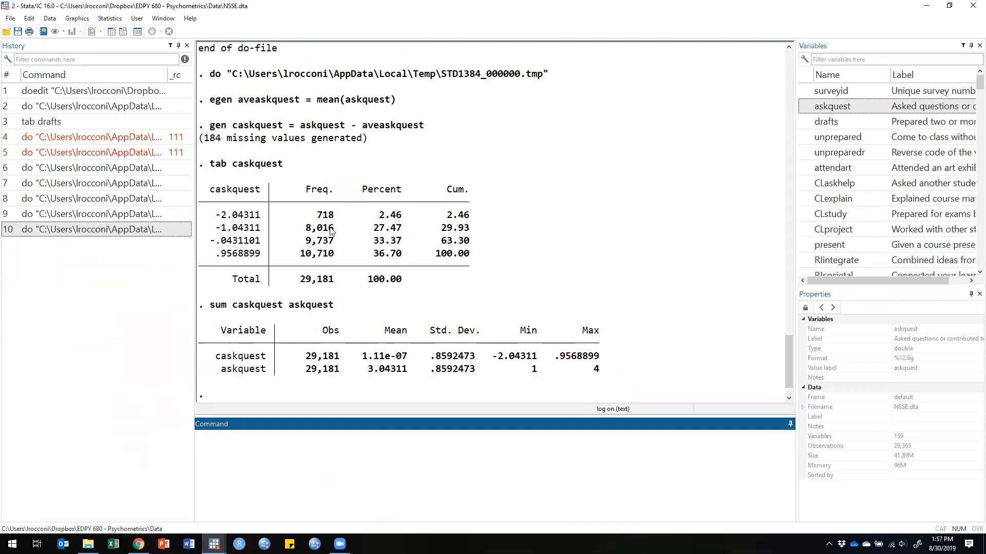
pyautogui.scroll(5, 332, 200)
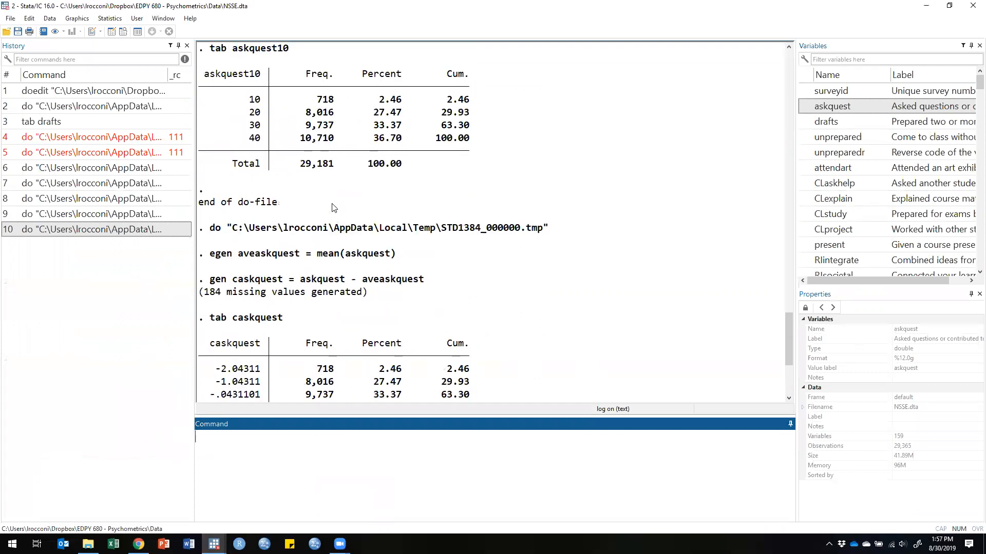
pyautogui.scroll(-2, 335, 177)
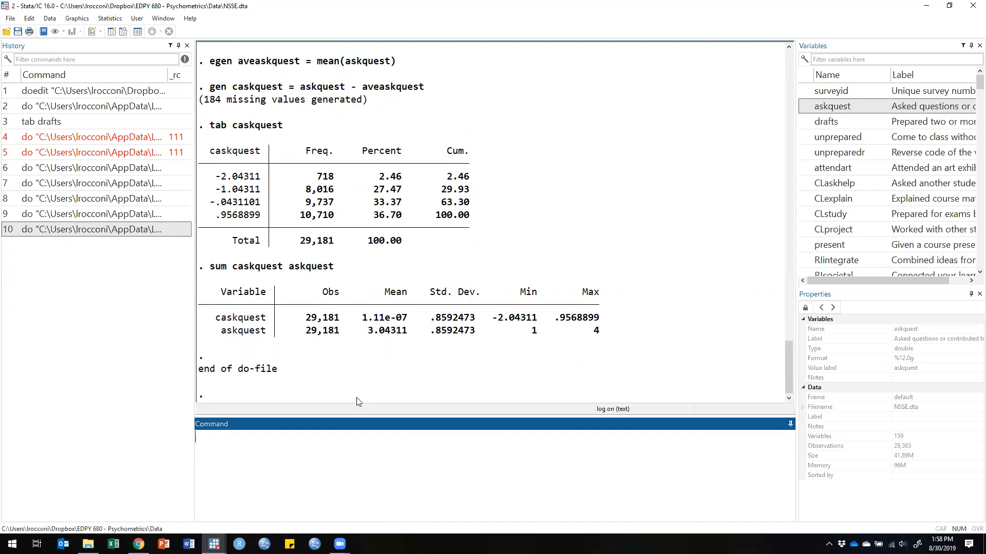
# - Return to the do-file and execute line 40, help alpha, to open the help page for the alpha command
pyautogui.click(214, 544)
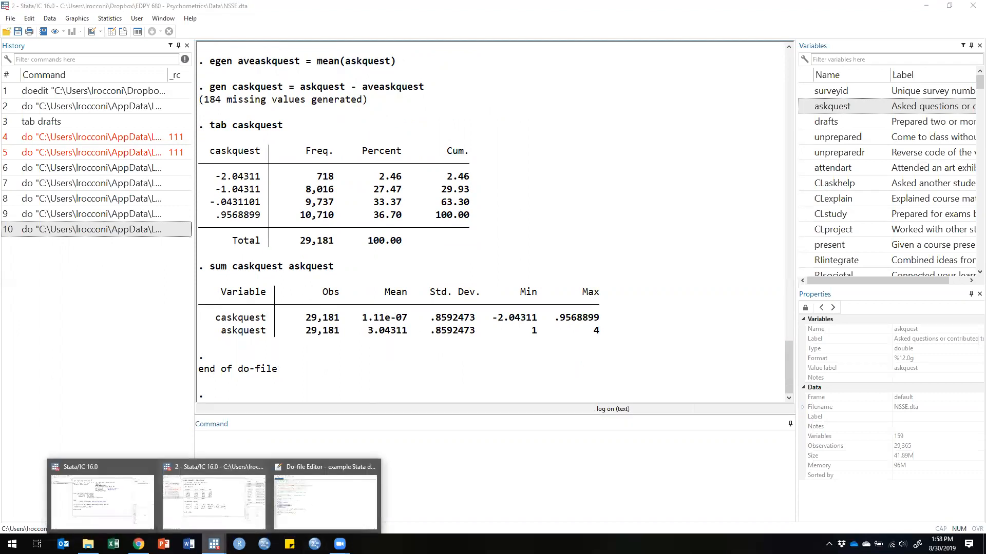
pyautogui.click(320, 515)
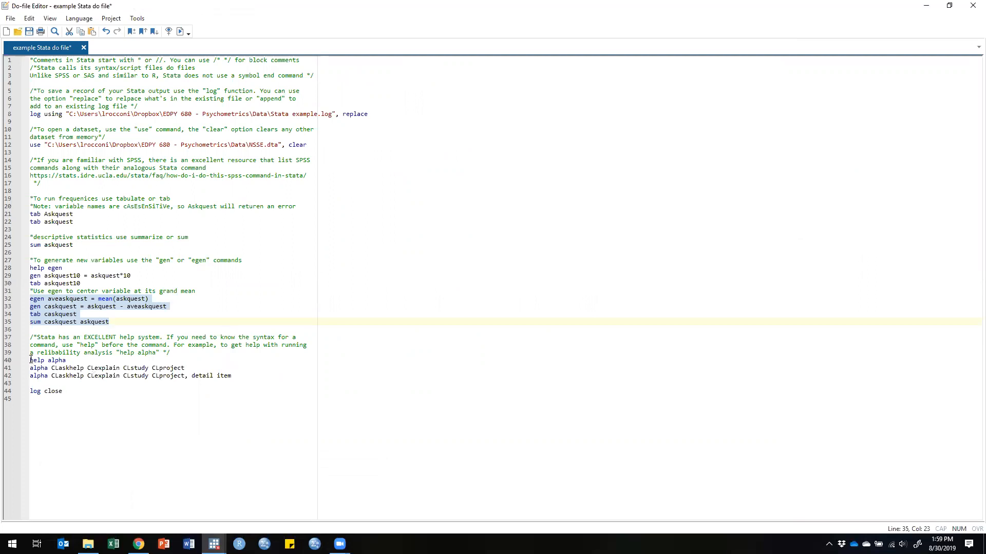
pyautogui.moveTo(31, 360); pyautogui.dragTo(73, 361)
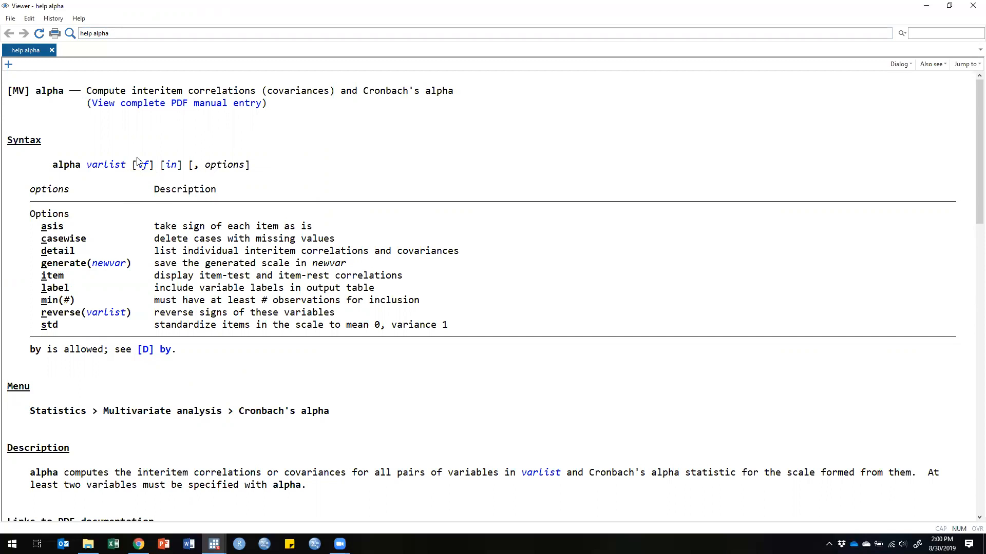
# - Examine the options table, menu path and description of the alpha command on its help page
pyautogui.moveTo(86, 293); pyautogui.dragTo(22, 219)
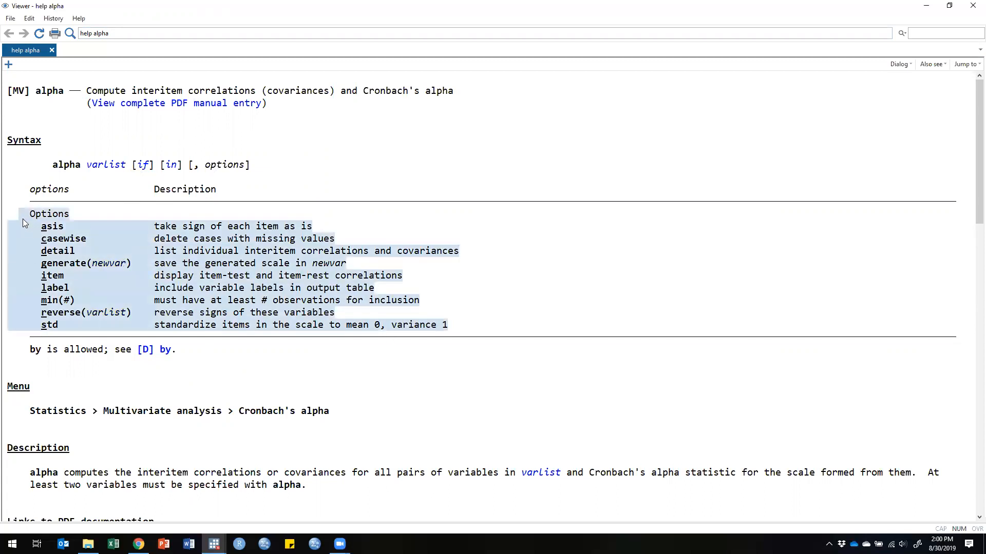
pyautogui.click(306, 278)
pyautogui.scroll(-3, 318, 308)
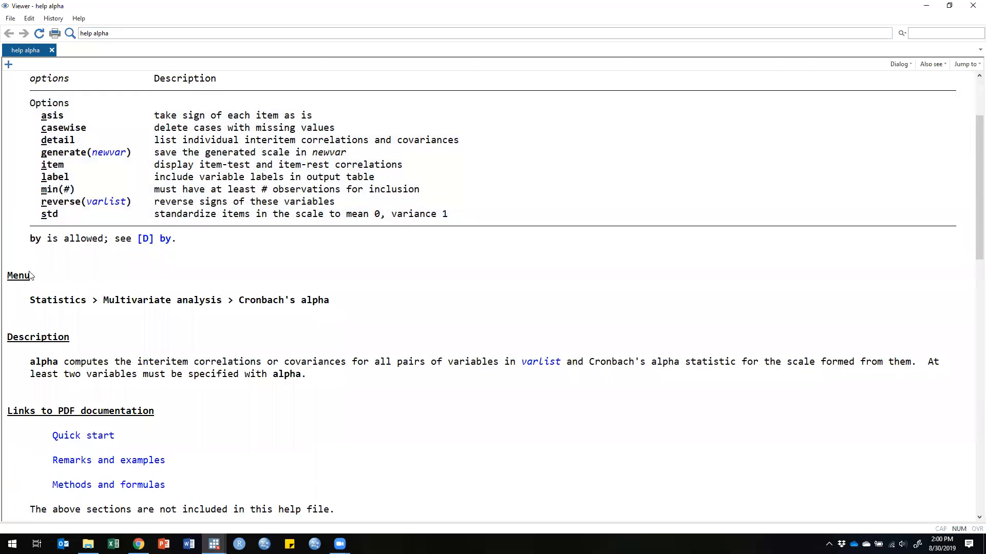
pyautogui.moveTo(8, 275); pyautogui.dragTo(346, 313)
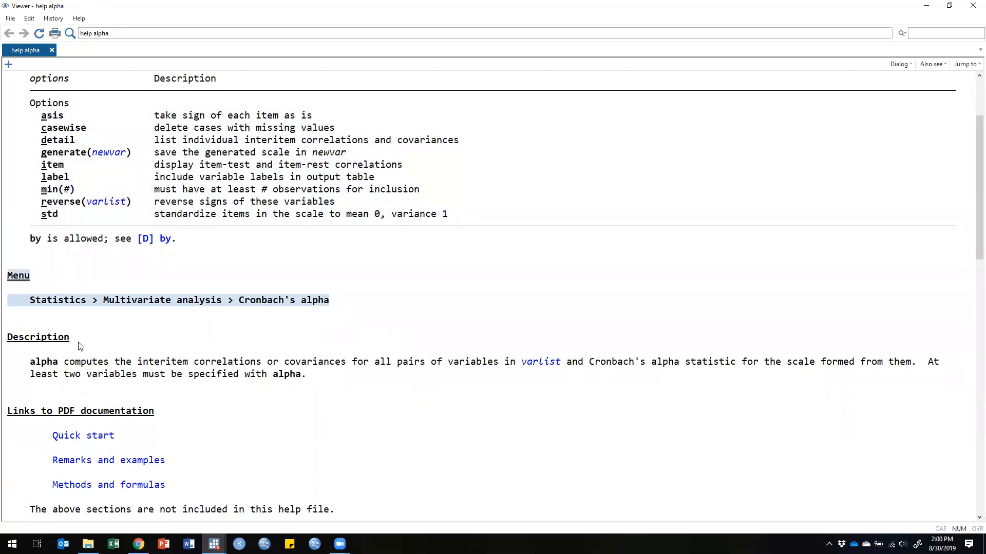
pyautogui.moveTo(31, 362); pyautogui.dragTo(420, 392)
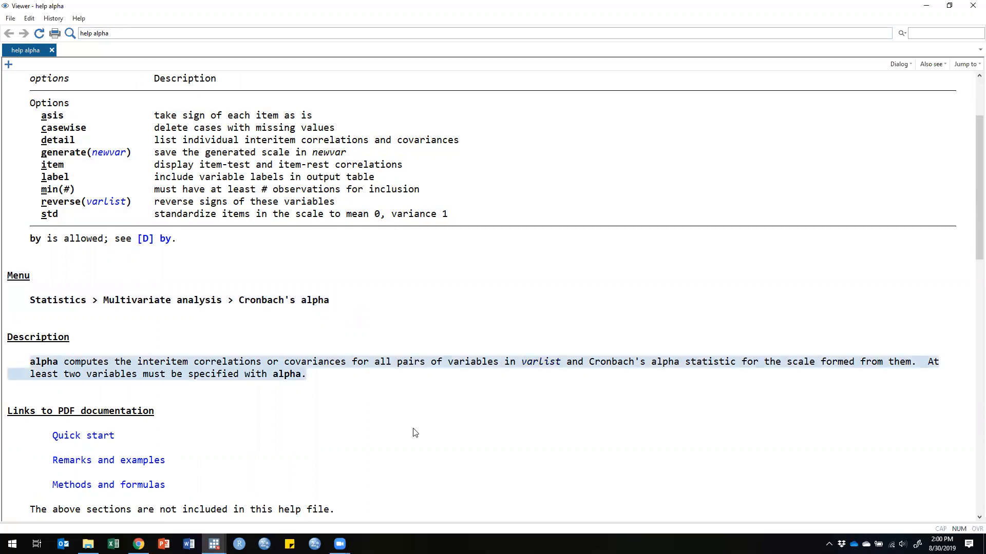
# - Read the detailed option explanations, examples and stored results in the alpha help, and return to the do-file
pyautogui.scroll(-8, 412, 429)
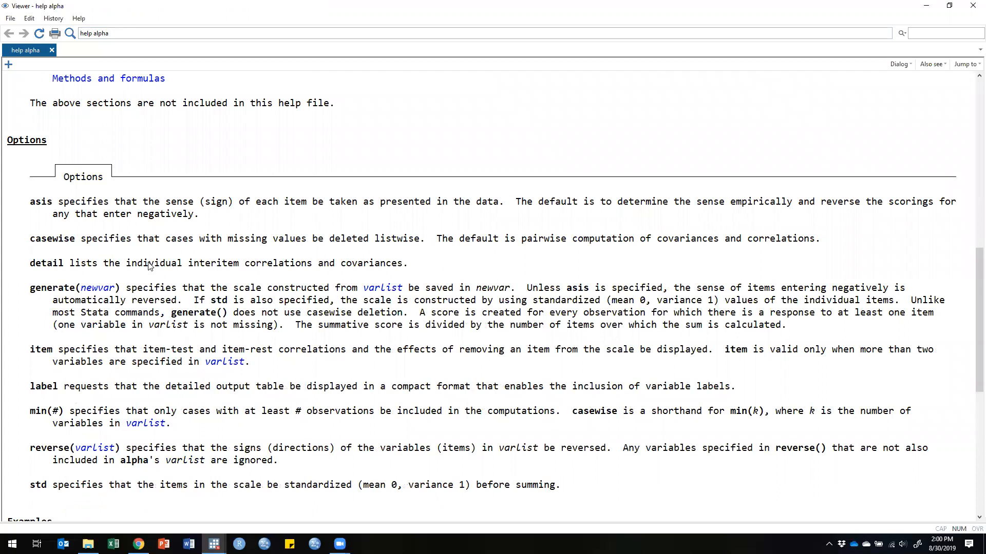
pyautogui.scroll(-1, 149, 265)
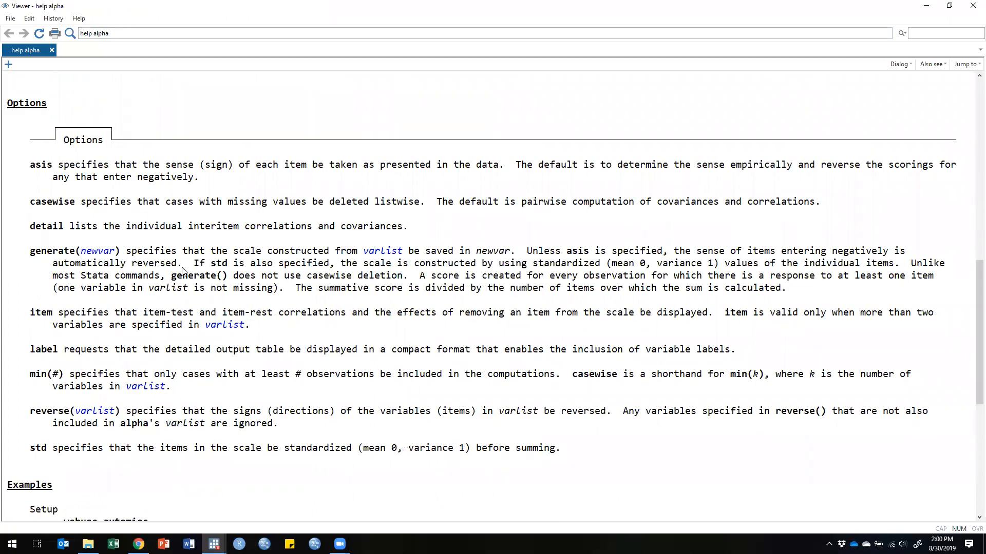
pyautogui.scroll(-5, 182, 270)
pyautogui.scroll(-2, 185, 272)
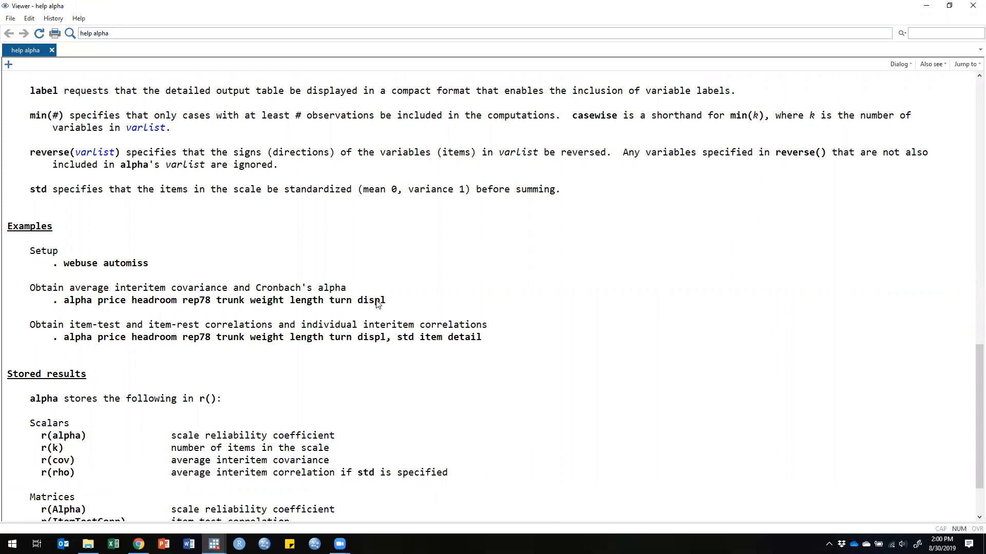
pyautogui.scroll(-2, 285, 330)
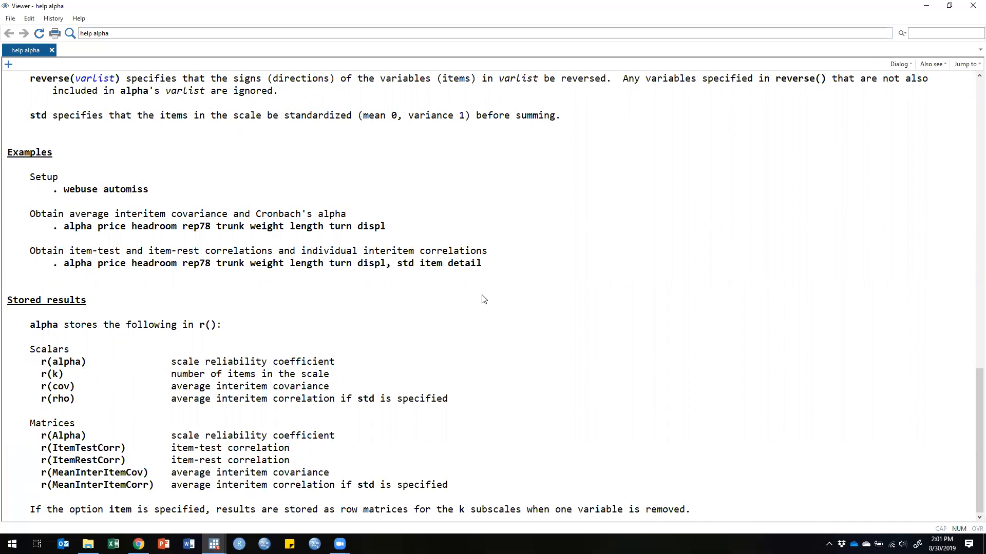
pyautogui.scroll(20, 462, 308)
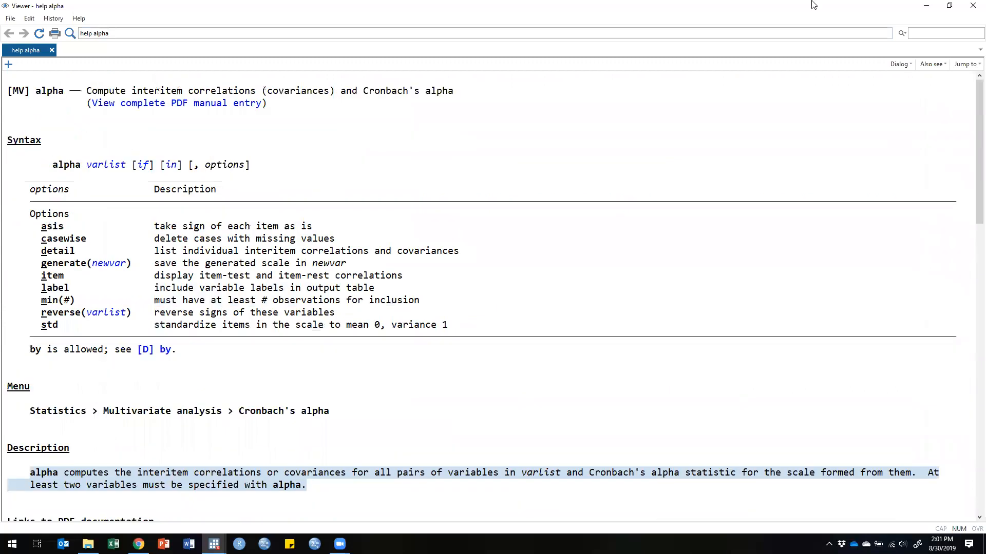
pyautogui.click(926, 5)
# - Add the line help factor below help alpha in the do-file and execute it
pyautogui.click(77, 361)
pyautogui.press('Return')
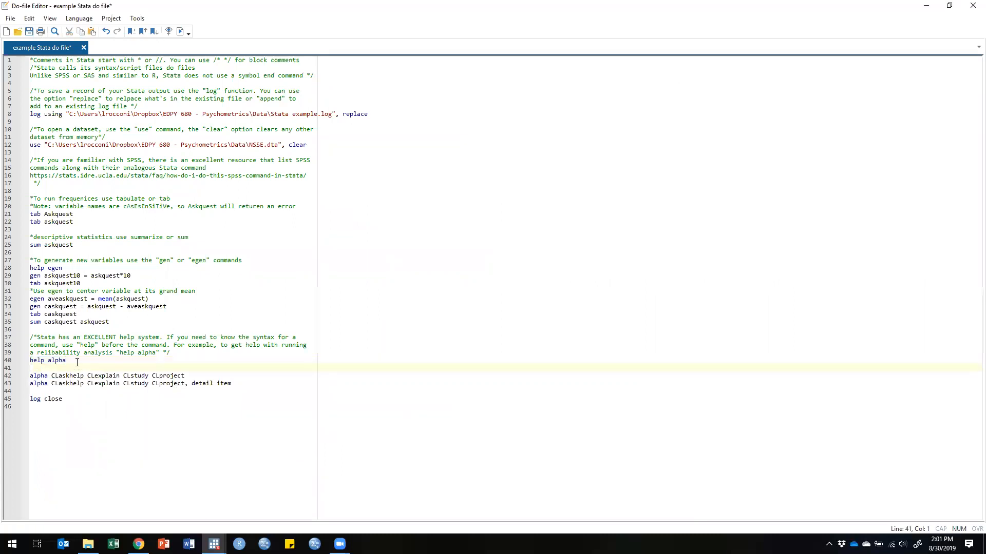
pyautogui.write('help factor')
pyautogui.moveTo(70, 368); pyautogui.dragTo(30, 368)
pyautogui.click(180, 32)
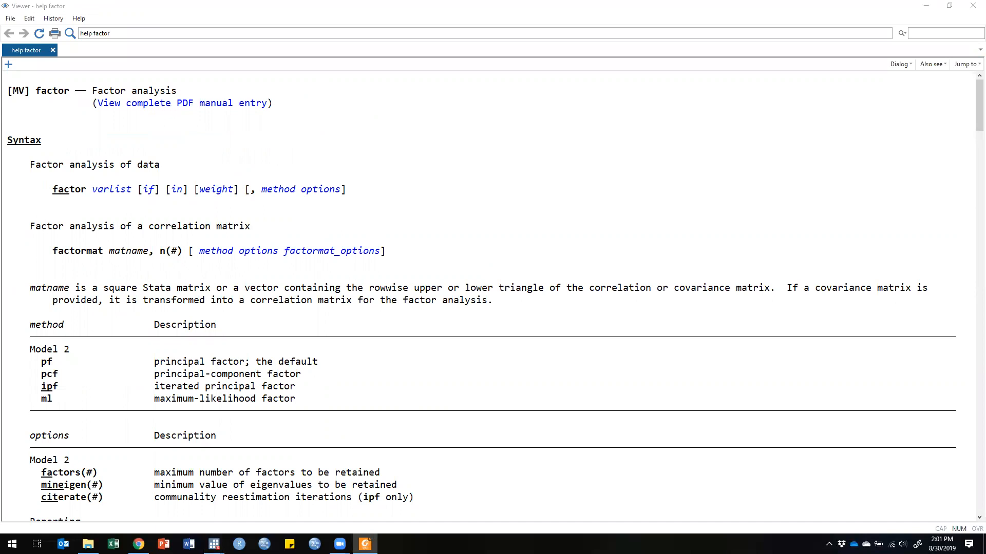
# - View the complete PDF manual entry for factor through its Remarks and examples section, and return to the do-file
pyautogui.scroll(-10, 549, 277)
pyautogui.scroll(-20, 630, 326)
pyautogui.scroll(-20, 636, 326)
pyautogui.scroll(-6, 639, 321)
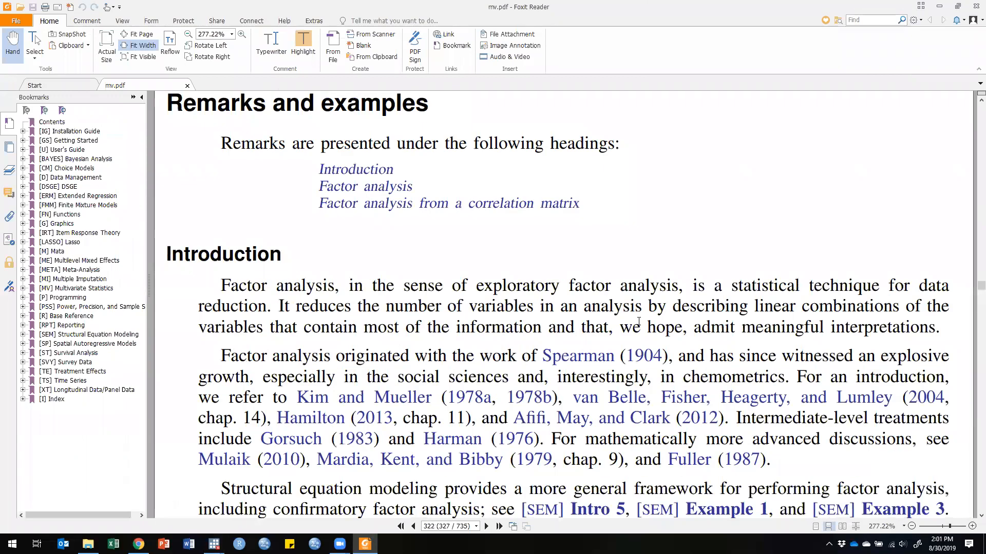
pyautogui.scroll(2, 638, 322)
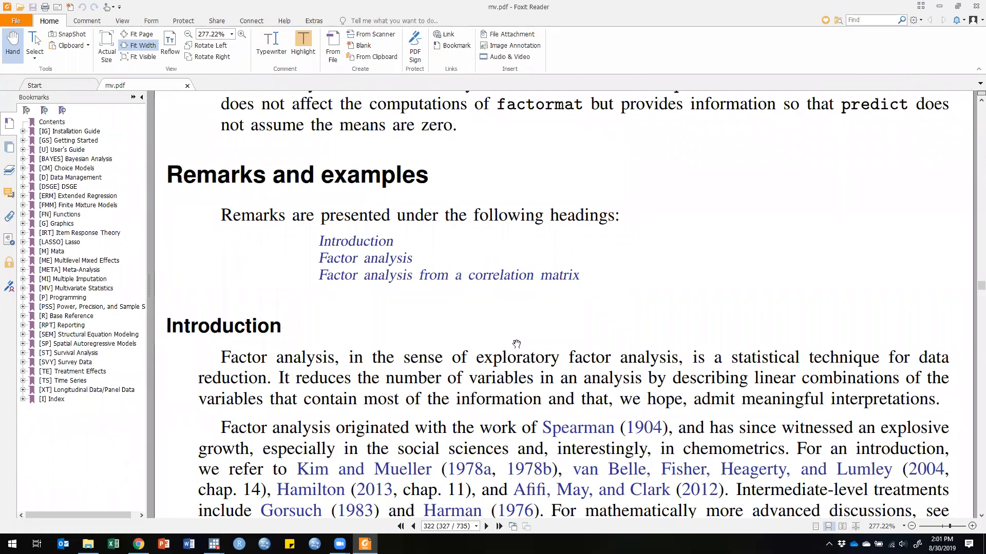
pyautogui.scroll(2, 444, 149)
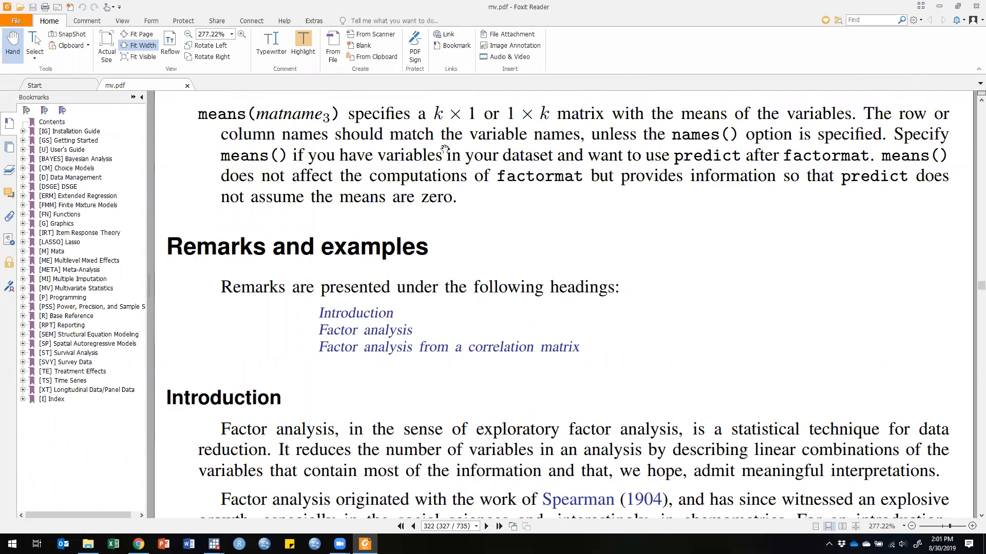
pyautogui.click(941, 7)
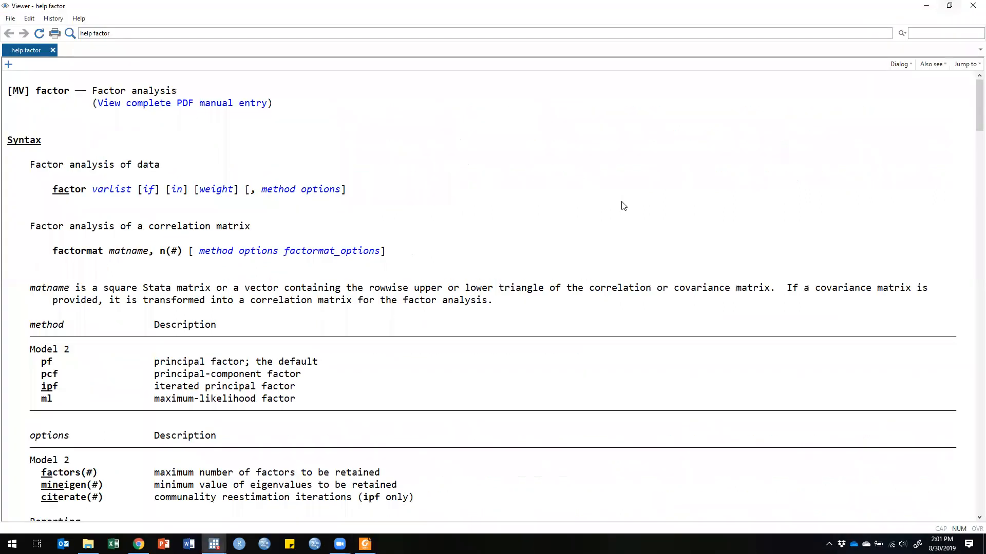
pyautogui.click(926, 6)
# - Switch to the main Stata window and widen the area listing the variable names and labels
pyautogui.click(114, 421)
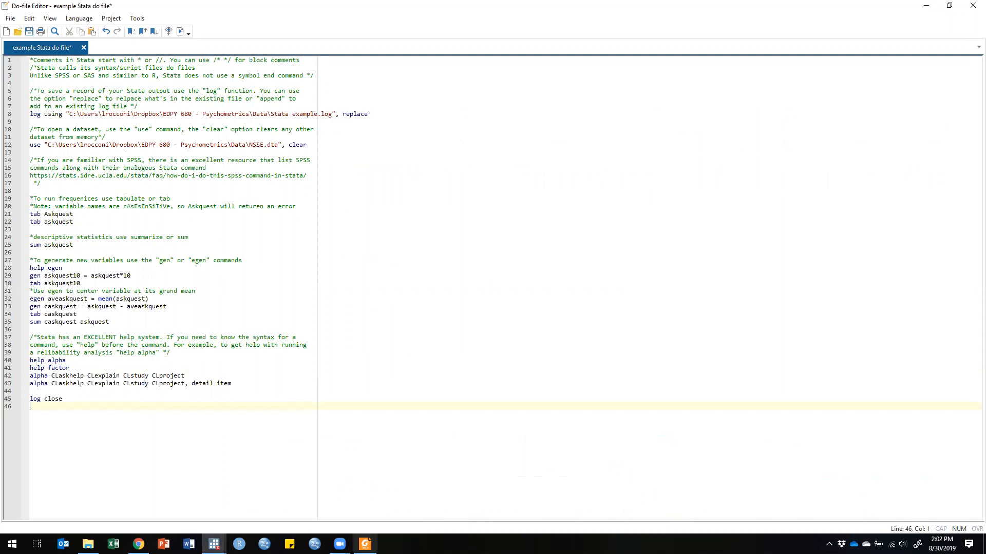
pyautogui.moveTo(214, 544)
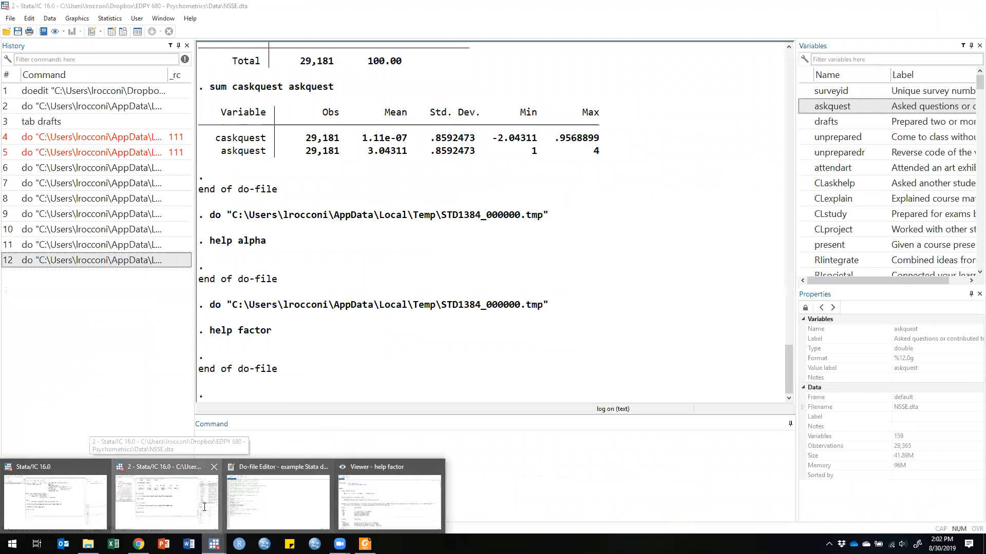
pyautogui.click(203, 509)
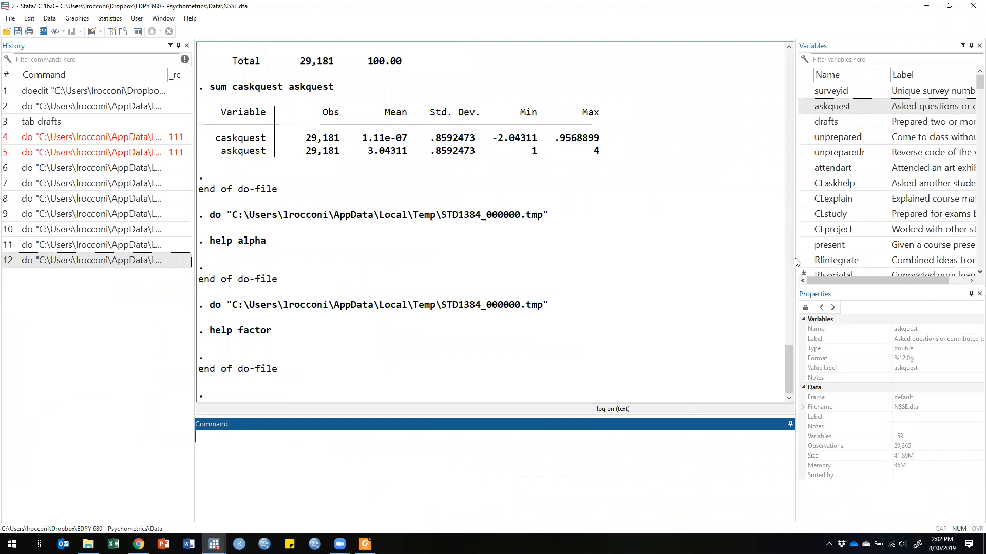
pyautogui.moveTo(794, 262); pyautogui.dragTo(718, 265)
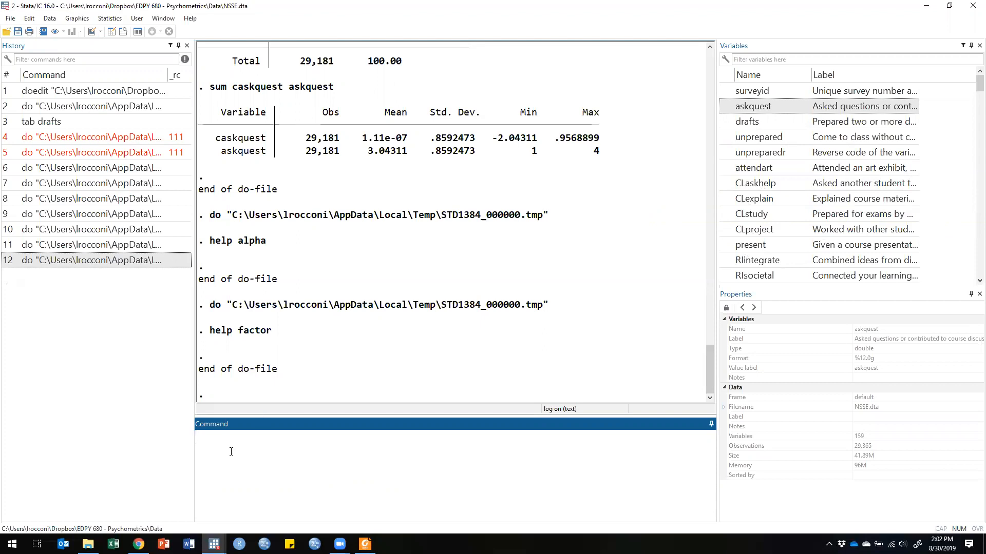
# - Execute line 42 of the do-file to run alpha on CLaskhelp, CLexplain, CLstudy and CLproject, and check the scale reliability coefficient in the output
pyautogui.click(214, 544)
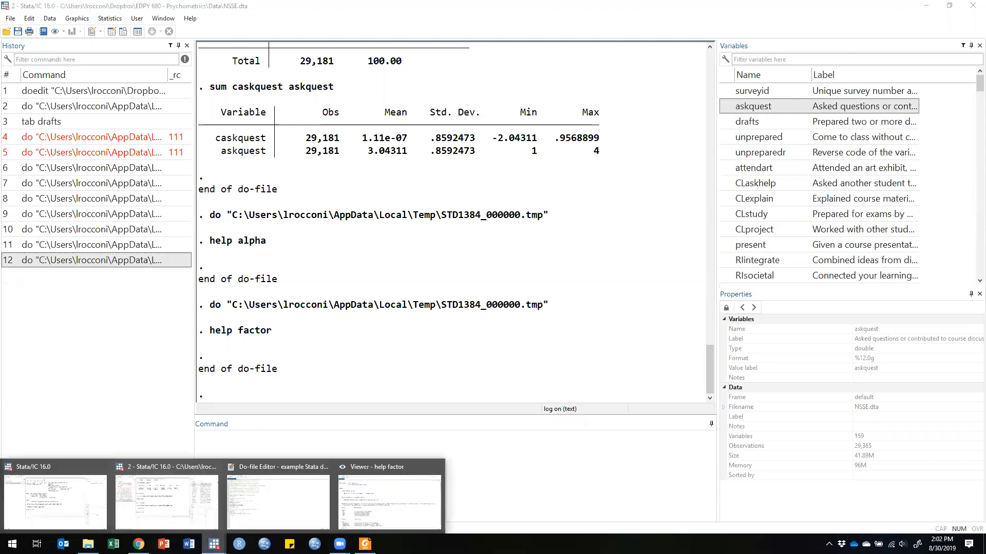
pyautogui.click(264, 506)
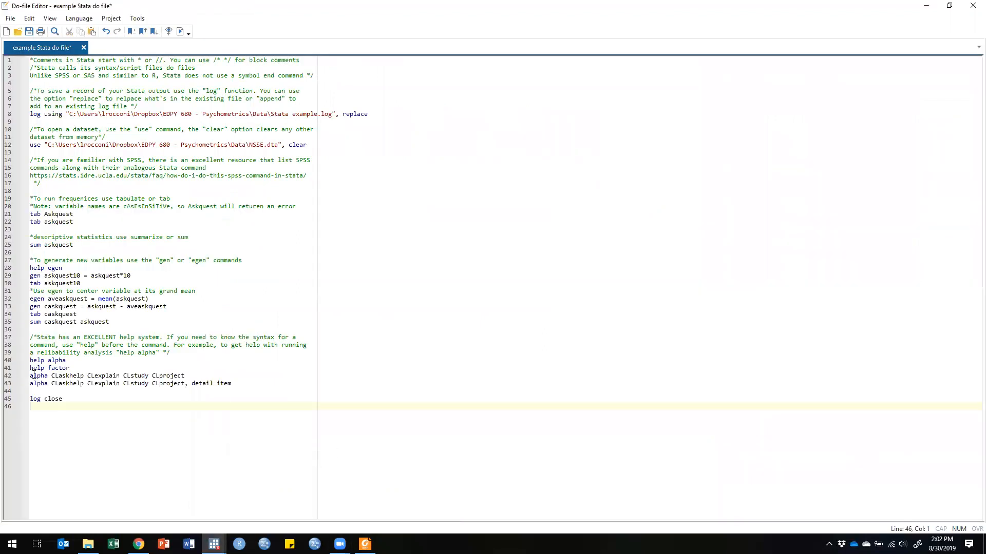
pyautogui.moveTo(31, 377); pyautogui.dragTo(191, 375)
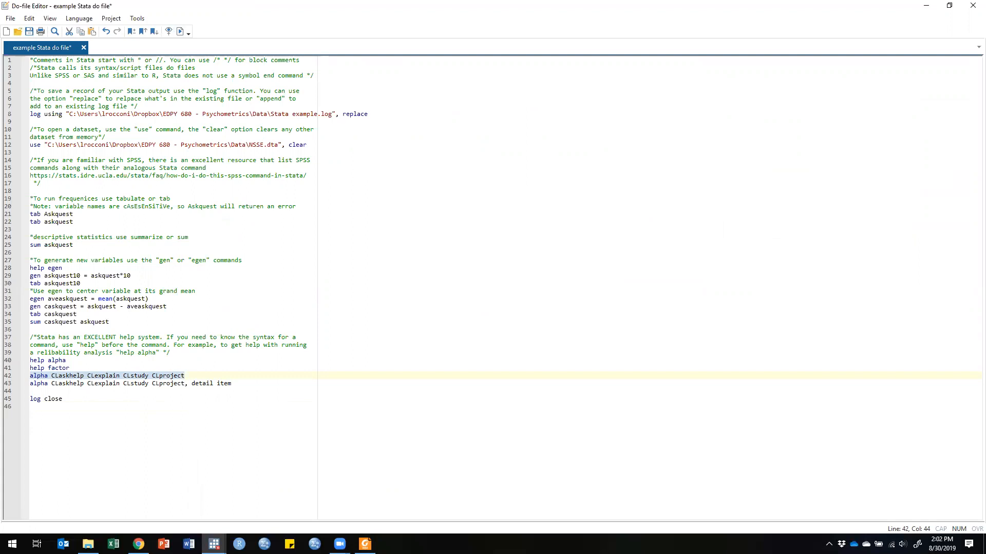
pyautogui.moveTo(214, 544)
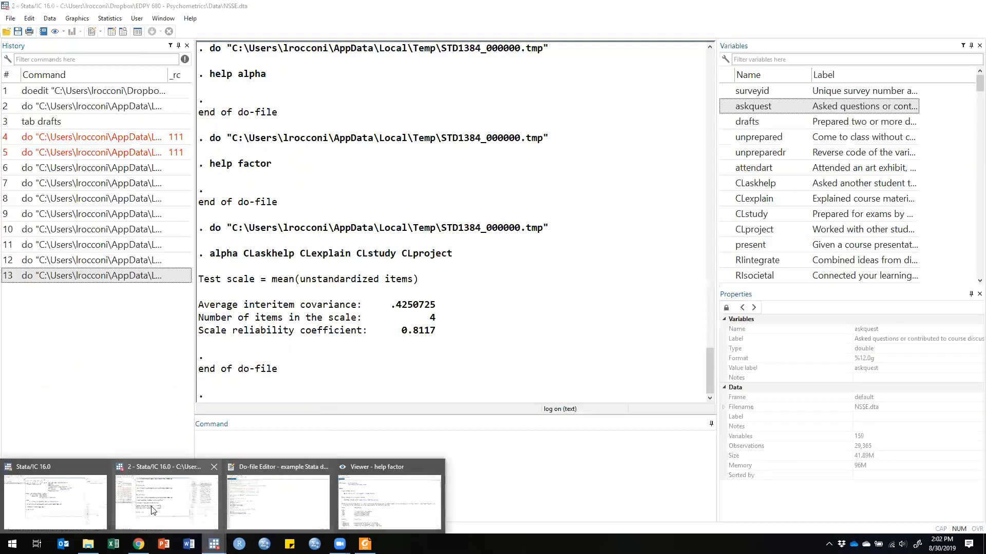
pyautogui.click(136, 511)
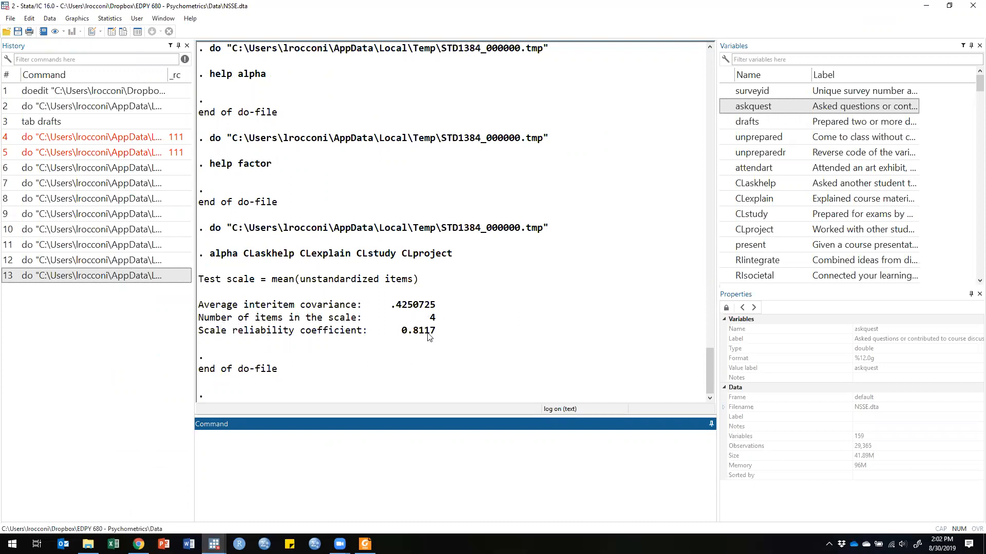
pyautogui.moveTo(401, 331); pyautogui.dragTo(434, 334)
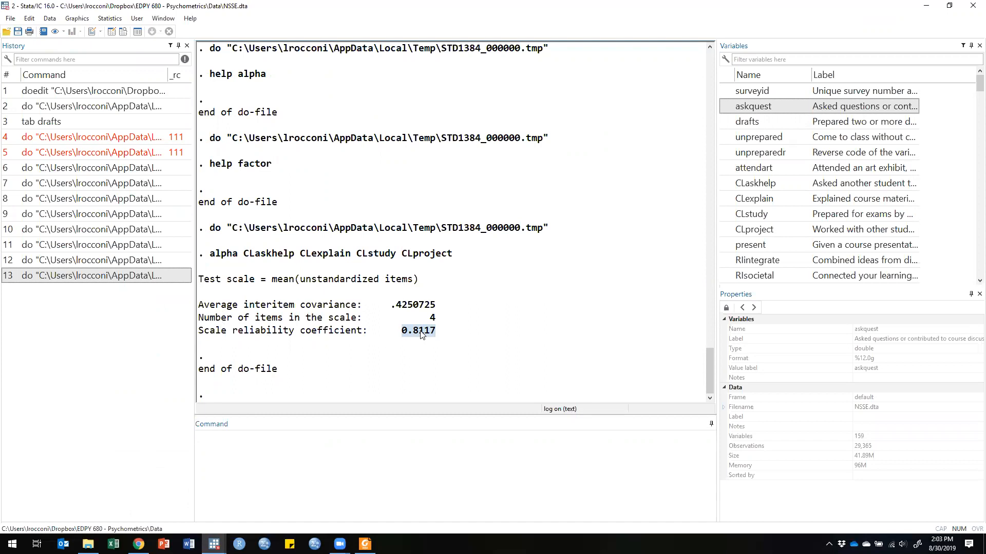
pyautogui.click(309, 451)
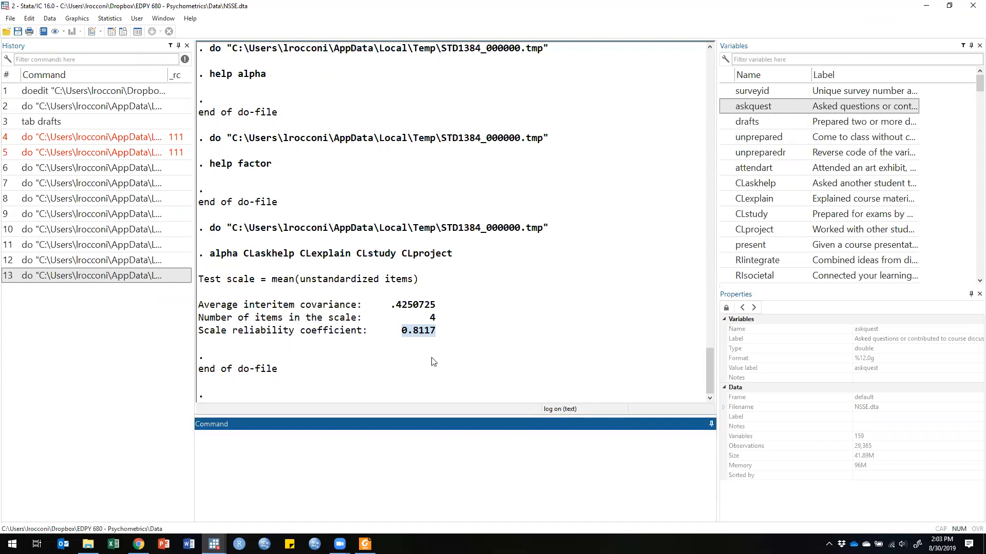
# - Execute line 43 of the do-file to run alpha on the same four CL items with the detail and item options
pyautogui.click(214, 544)
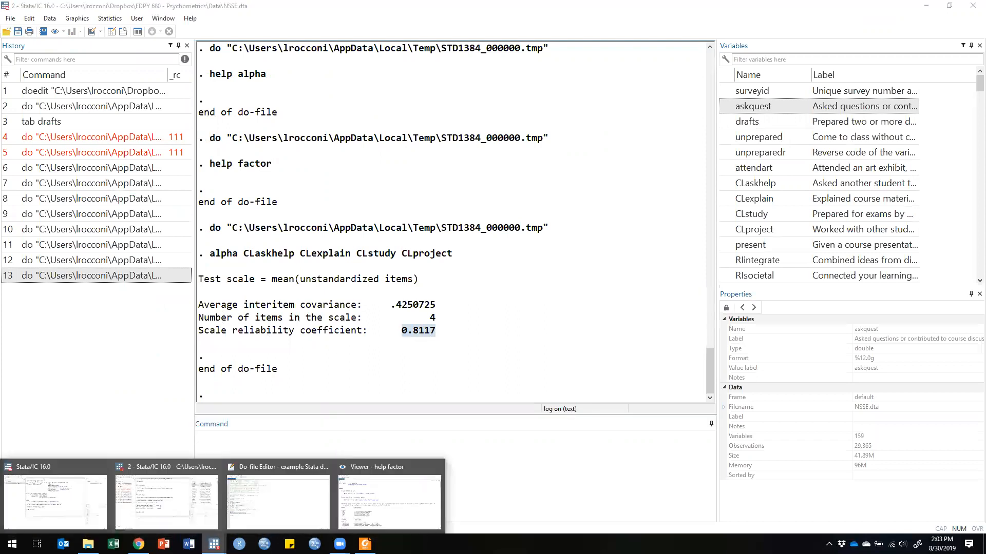
pyautogui.click(278, 500)
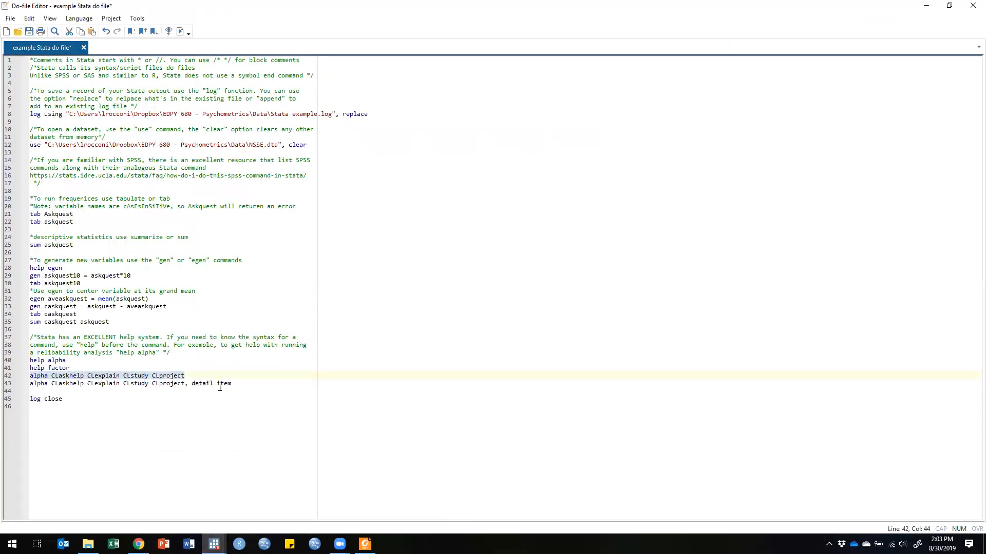
pyautogui.click(198, 384)
pyautogui.moveTo(235, 384); pyautogui.dragTo(26, 383)
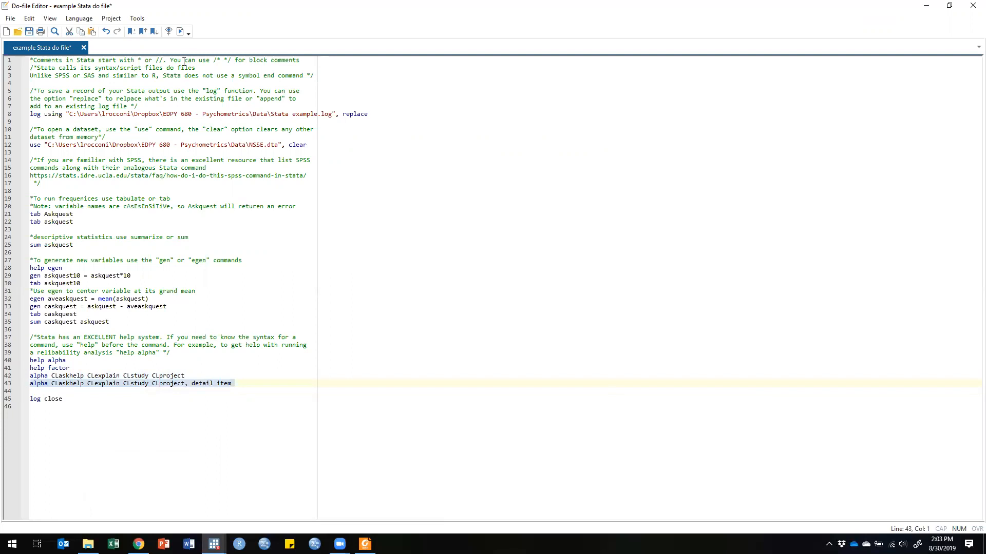
pyautogui.click(182, 32)
pyautogui.click(926, 6)
# - Examine the item statistics, interitem covariances and pairwise observations in the detailed alpha output, and look back at the basic alpha results
pyautogui.scroll(4, 277, 214)
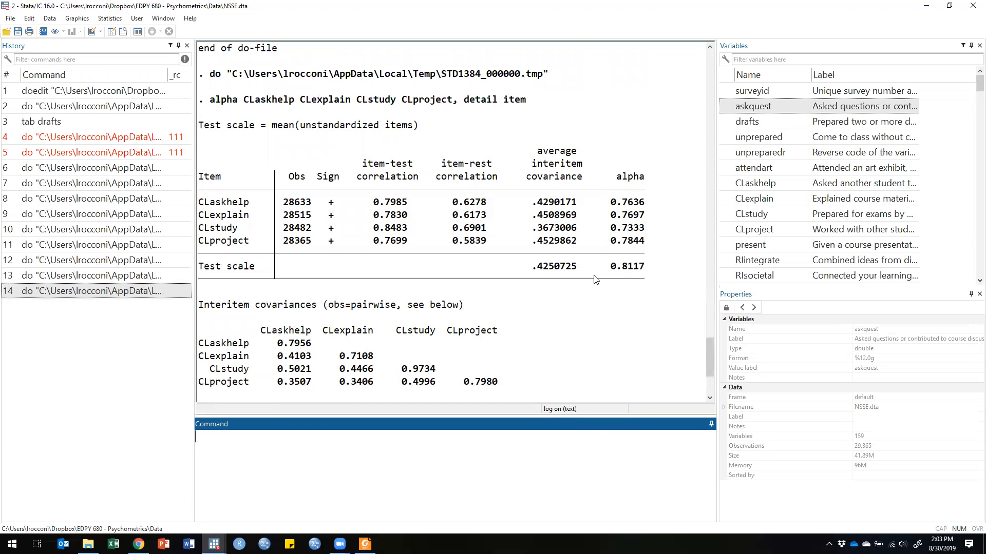
pyautogui.scroll(-4, 569, 280)
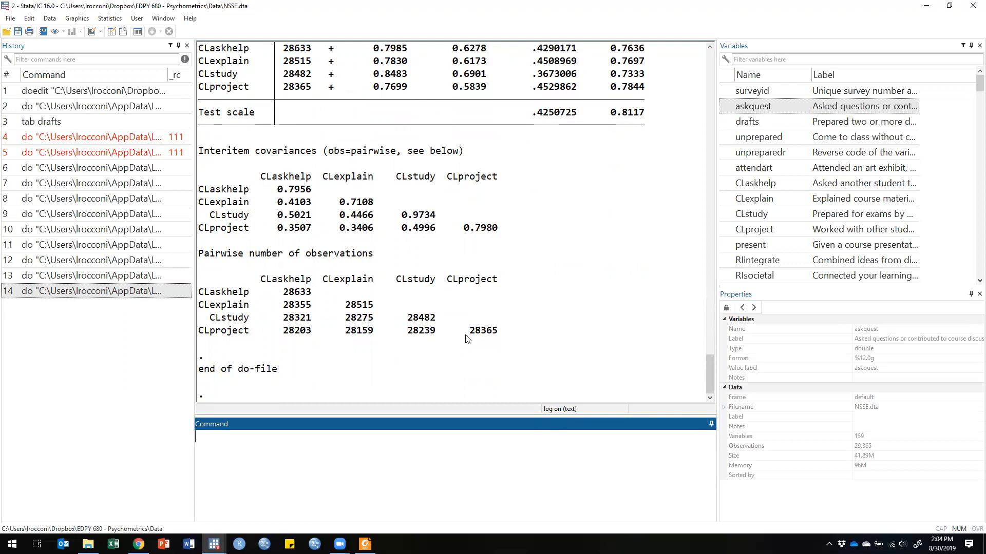
pyautogui.scroll(3, 465, 339)
pyautogui.scroll(10, 465, 339)
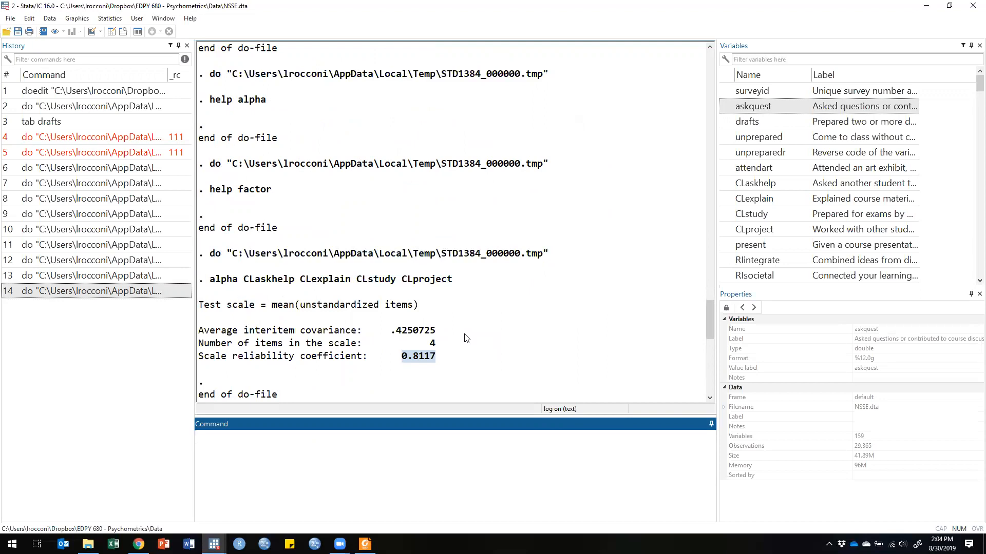
pyautogui.click(465, 339)
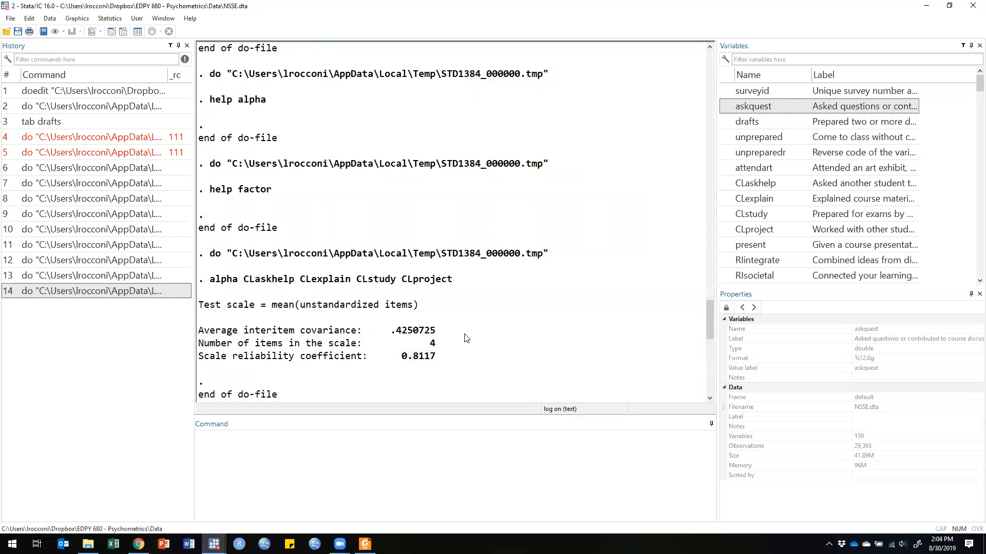